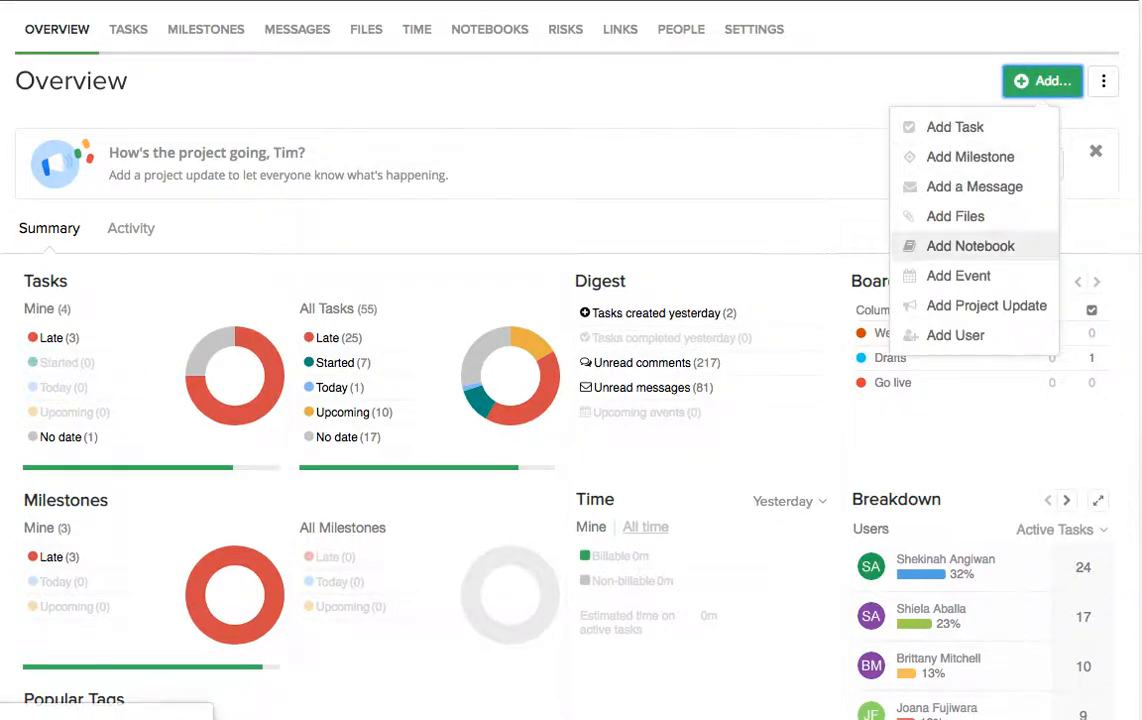
Step: Add a new task list named "Blog Writing" to the project
{"action": "left_click", "coordinate": [128, 29]}
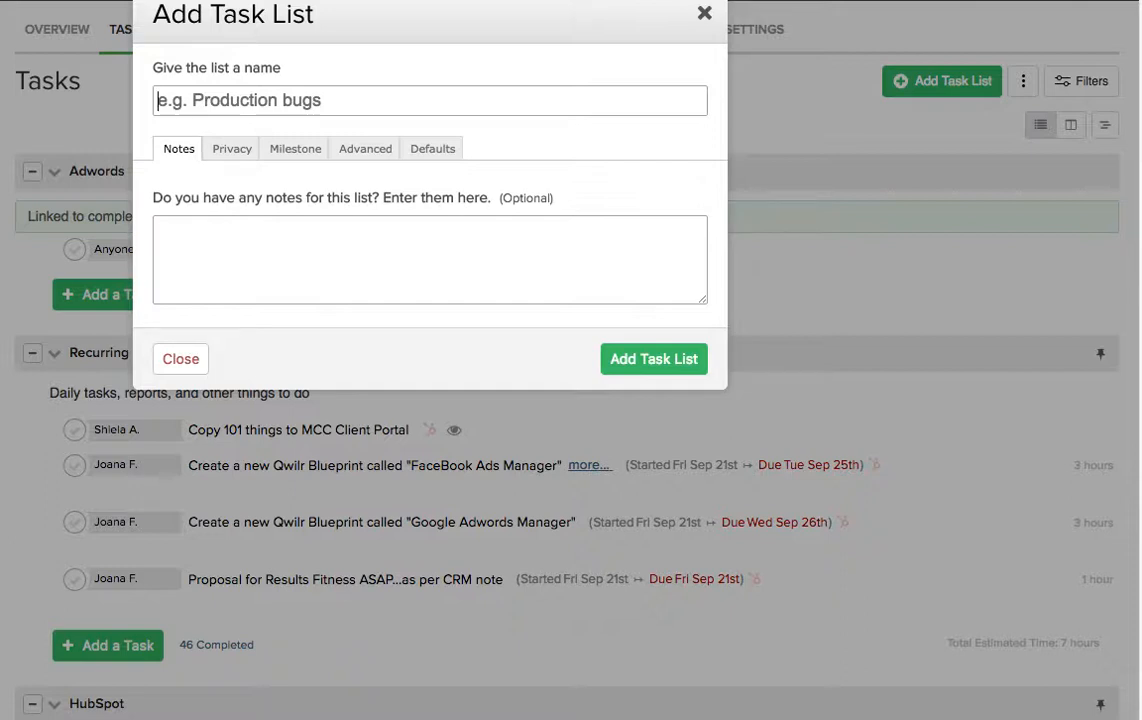
{"action": "type", "text": "Blog Writingt"}
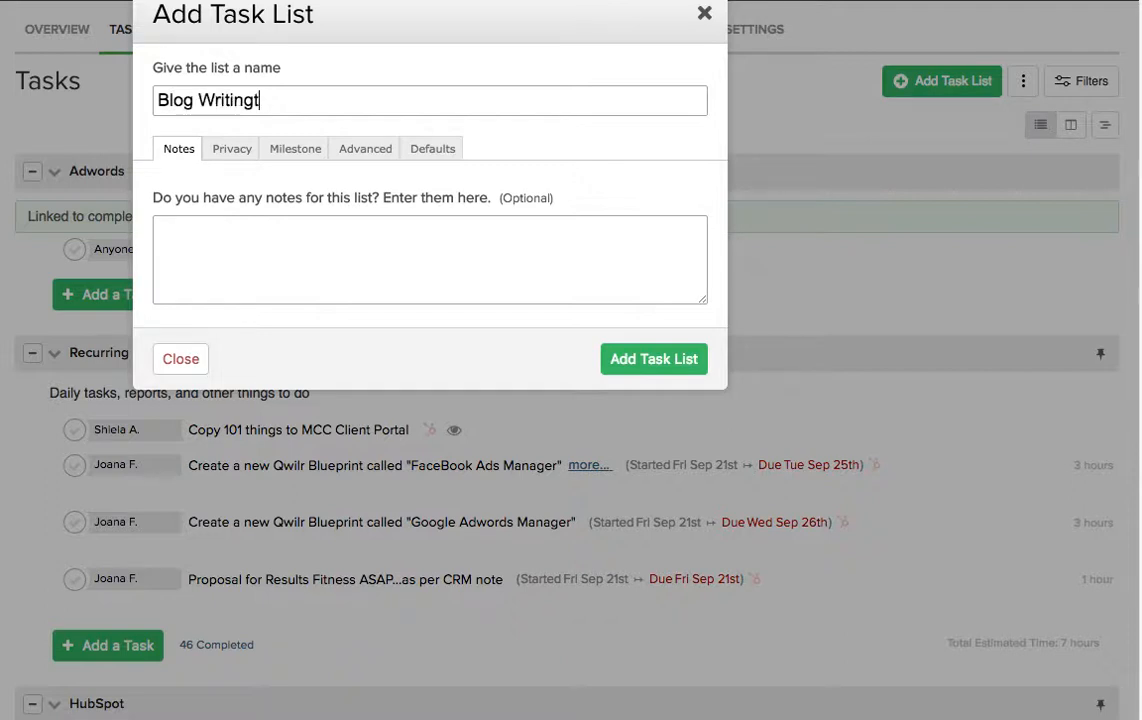
{"action": "key", "text": "BackSpace"}
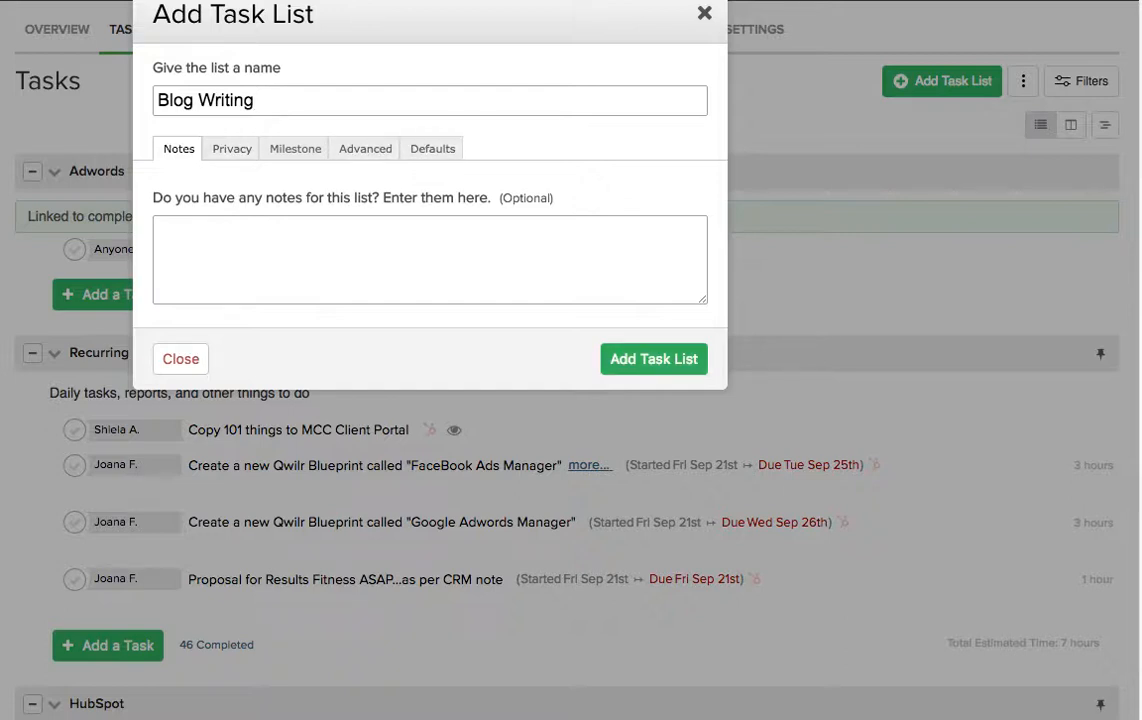
{"action": "key", "text": "Return"}
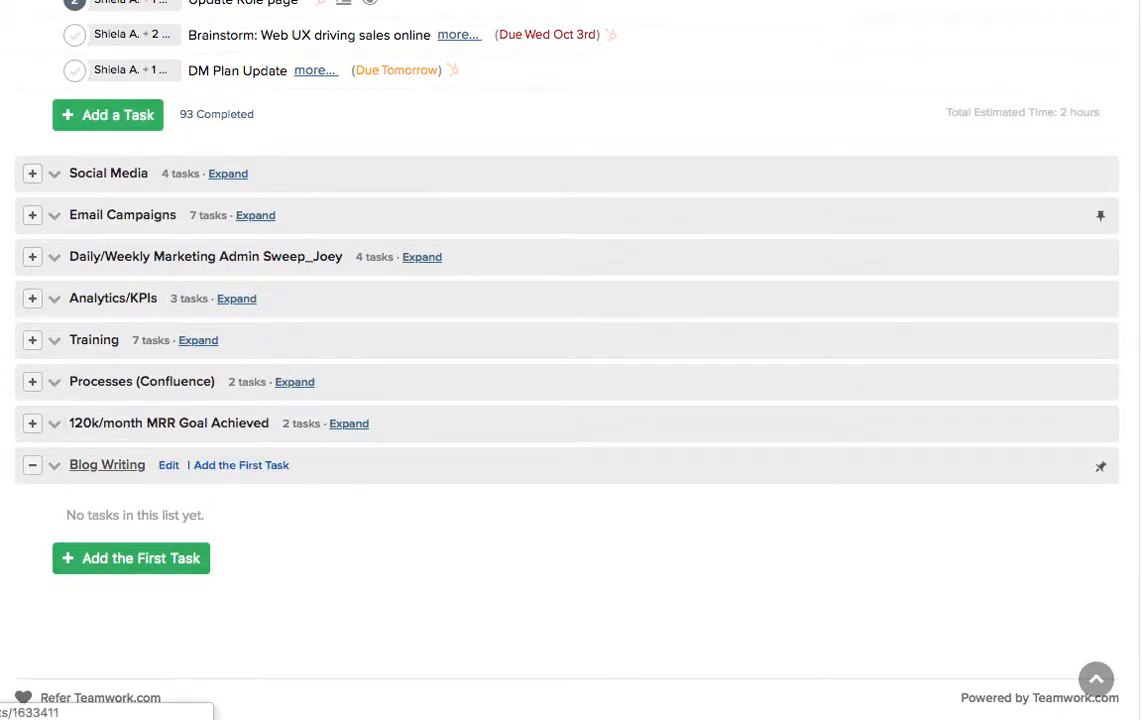
Step: Rename the Blog Writing task list by appending an underscore and the writer's first name
{"action": "left_click", "coordinate": [168, 465]}
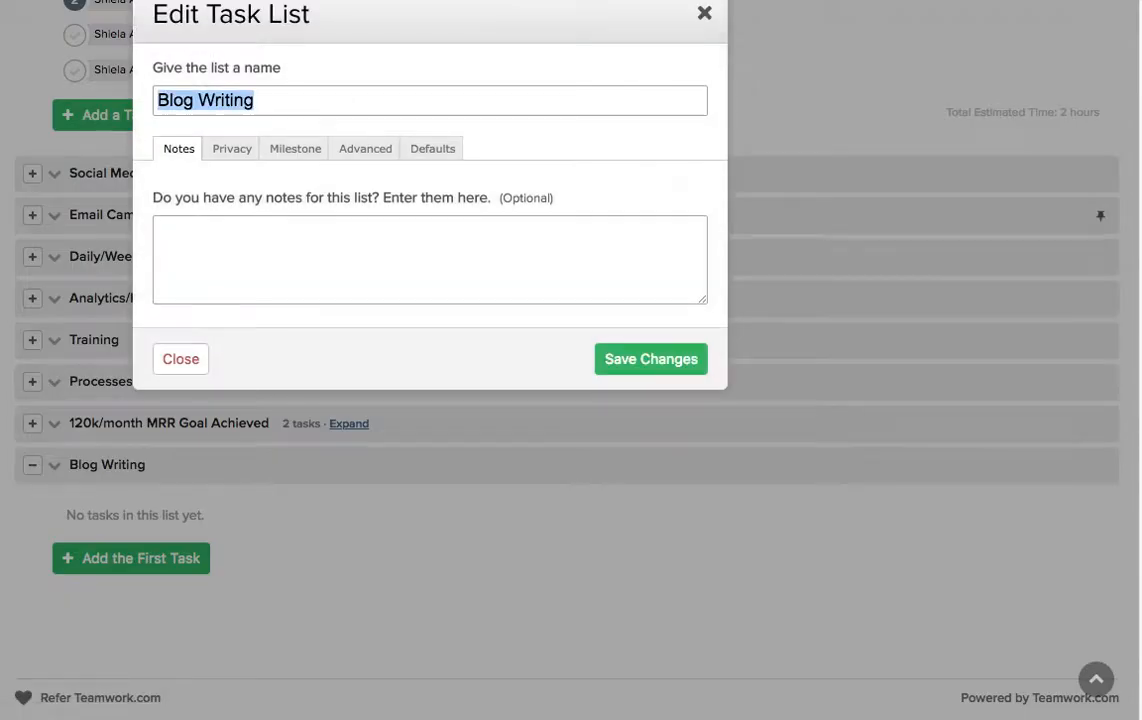
{"action": "type", "text": "_"}
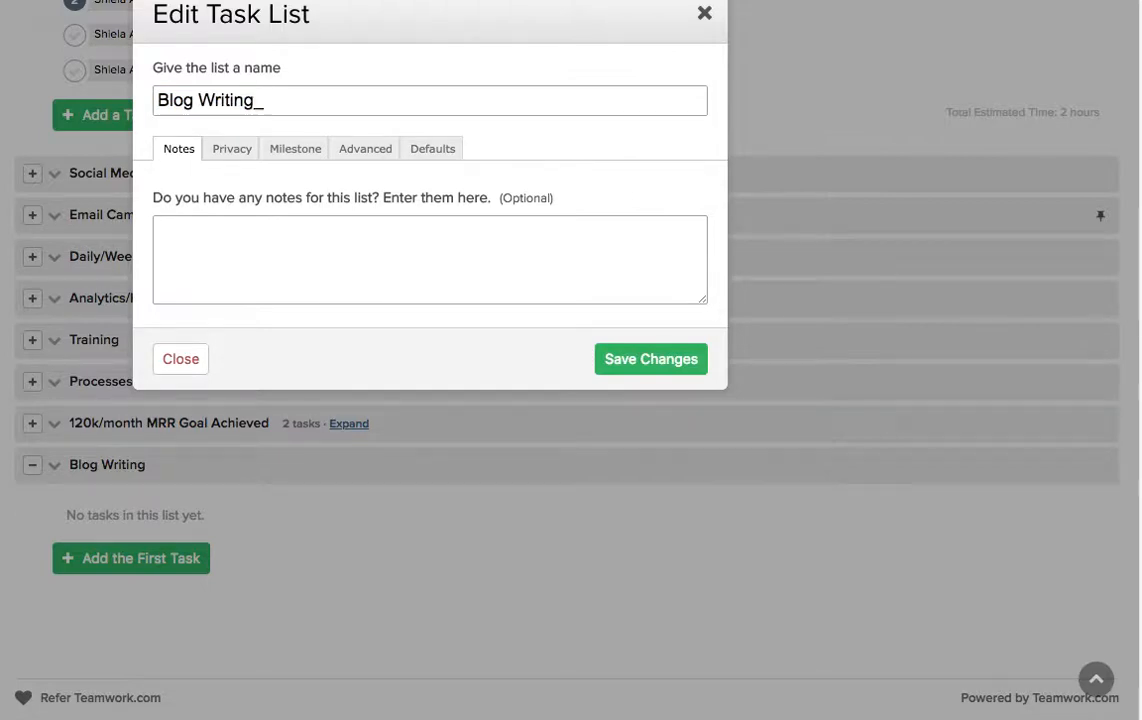
{"action": "type", "text": "Tim"}
{"action": "key", "text": "Return"}
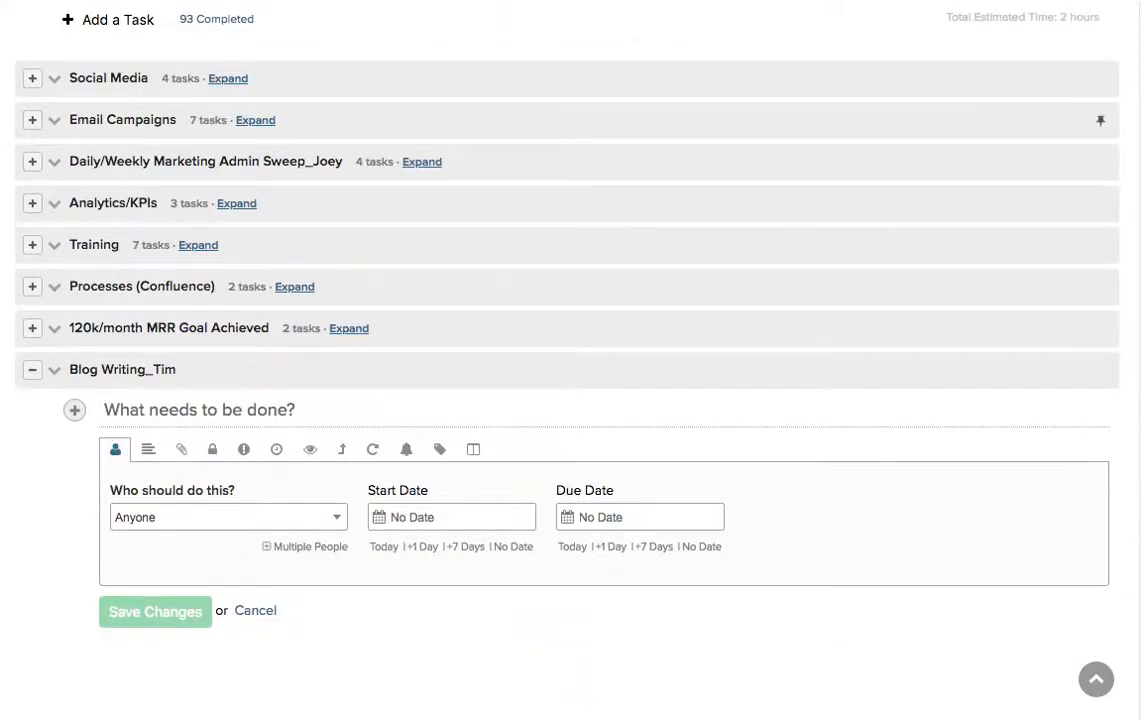
Step: Start the first task in the blog writing list with the title "Week 1 Blog Draft"
{"action": "type", "text": "Week"}
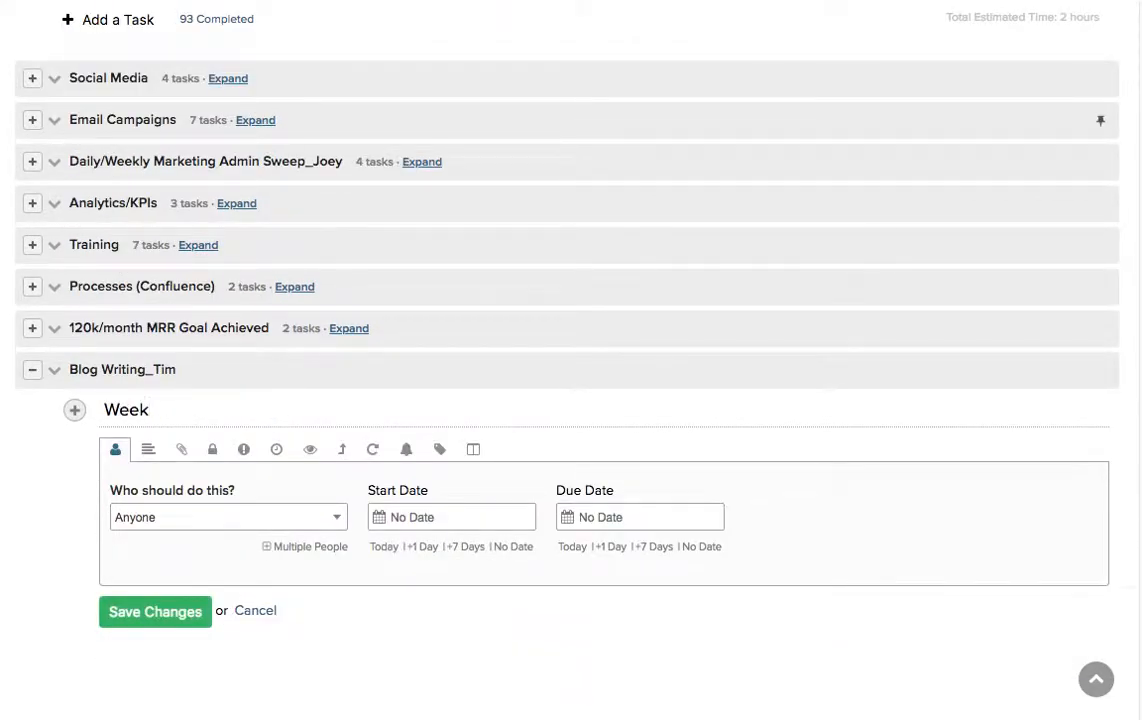
{"action": "type", "text": " 1 Blog"}
{"action": "scroll", "coordinate": [570, 360], "scroll_direction": "down", "scroll_amount": 2}
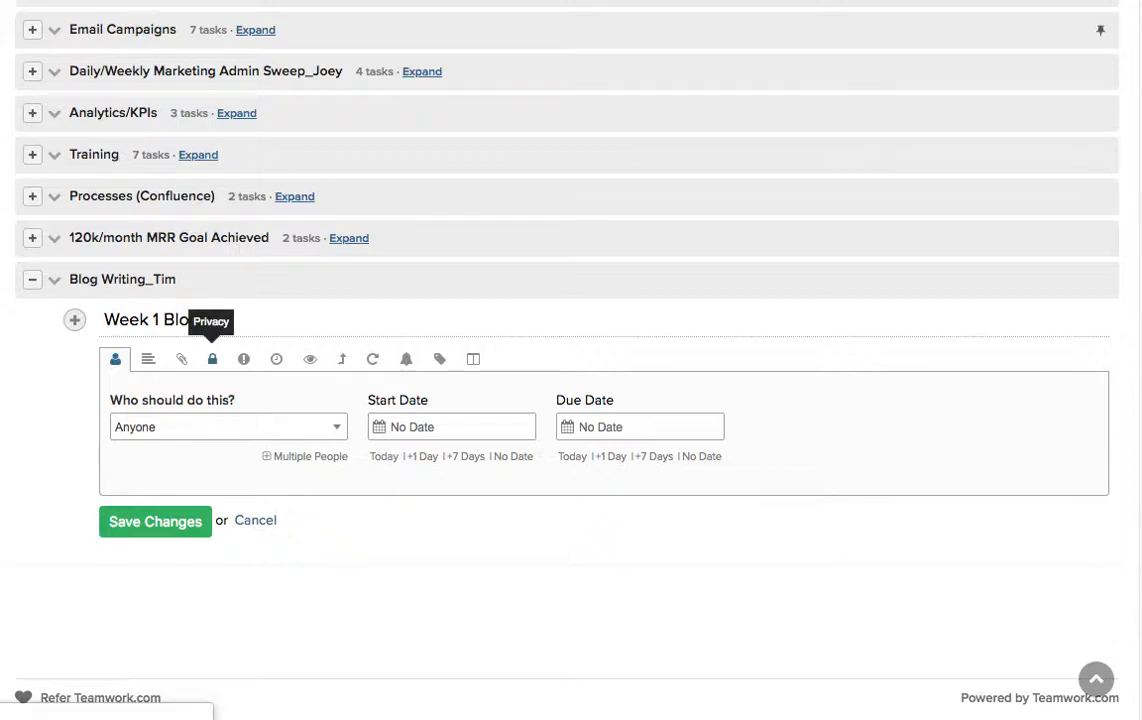
{"action": "type", "text": "Draft"}
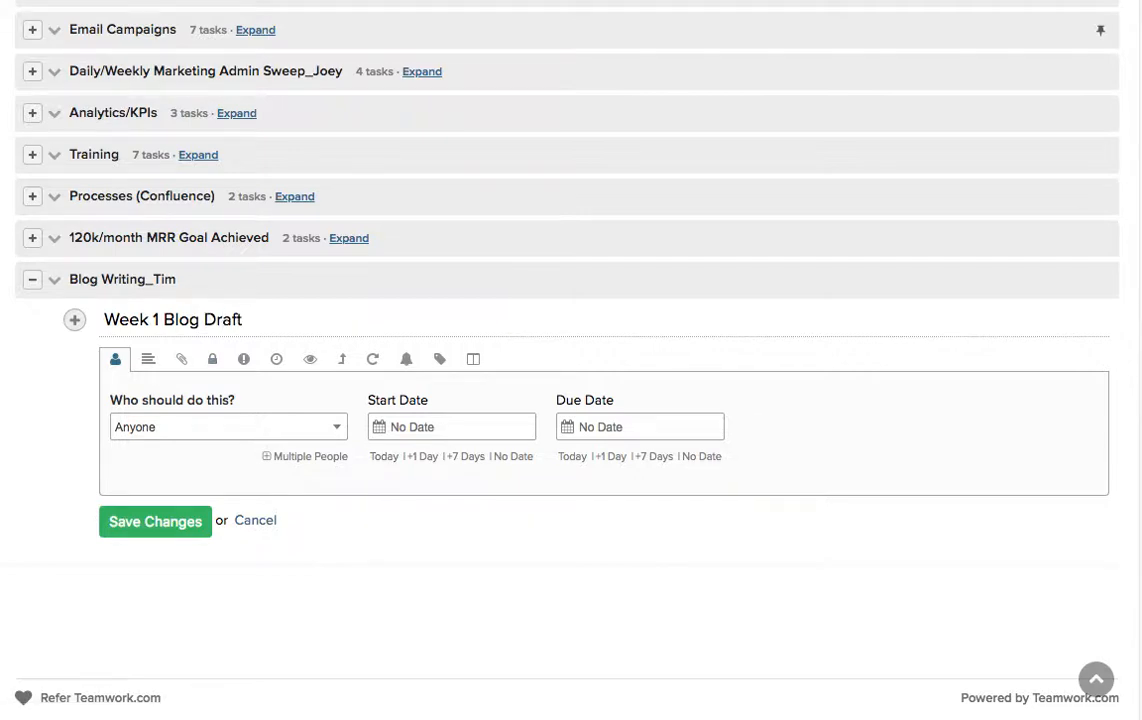
Step: Assign the Week 1 Blog Draft task to yourself with e-mail notification enabled
{"action": "left_click", "coordinate": [228, 427]}
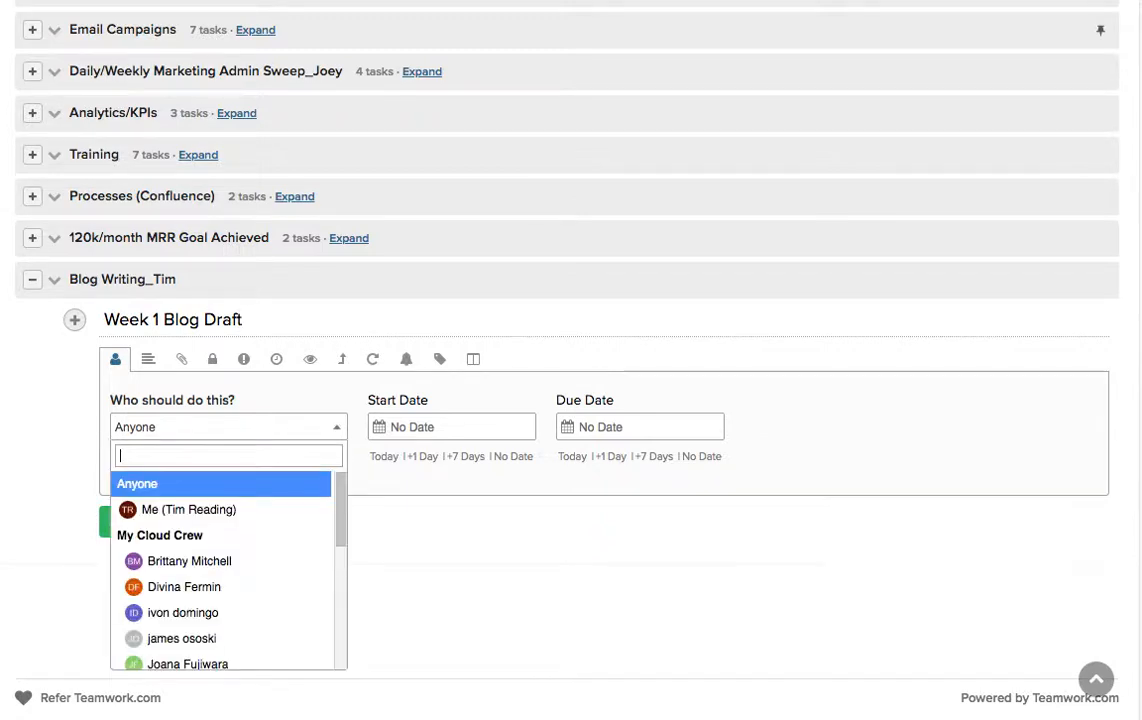
{"action": "type", "text": "tim"}
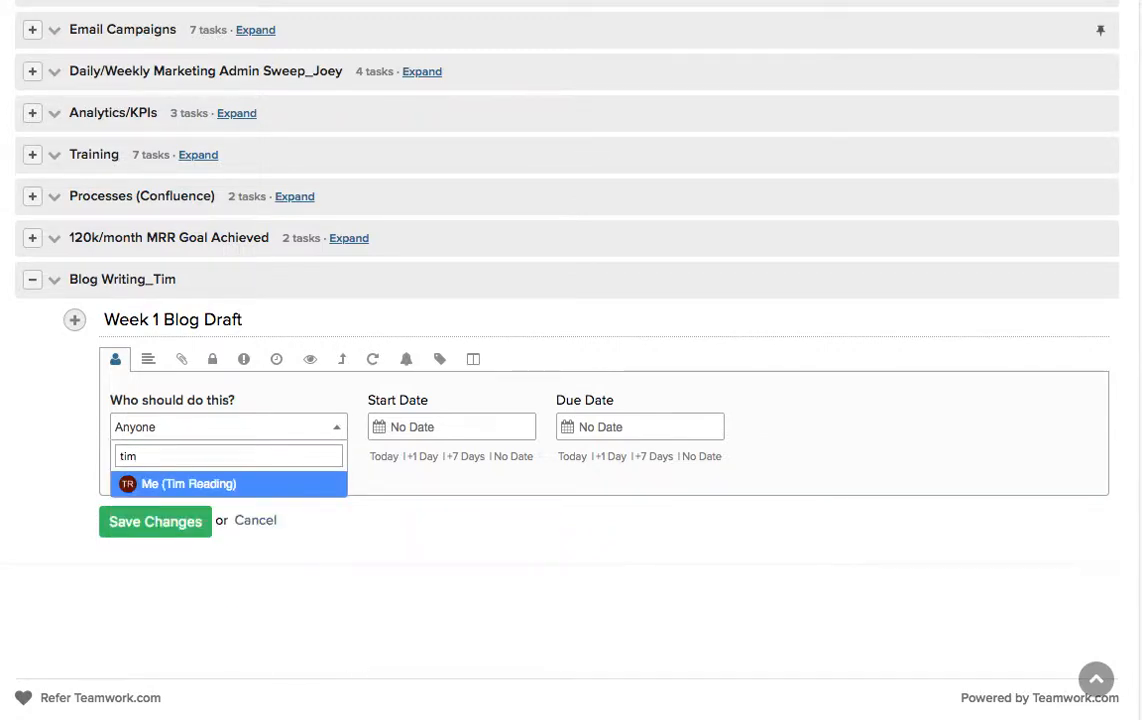
{"action": "key", "text": "Return"}
{"action": "left_click", "coordinate": [115, 456]}
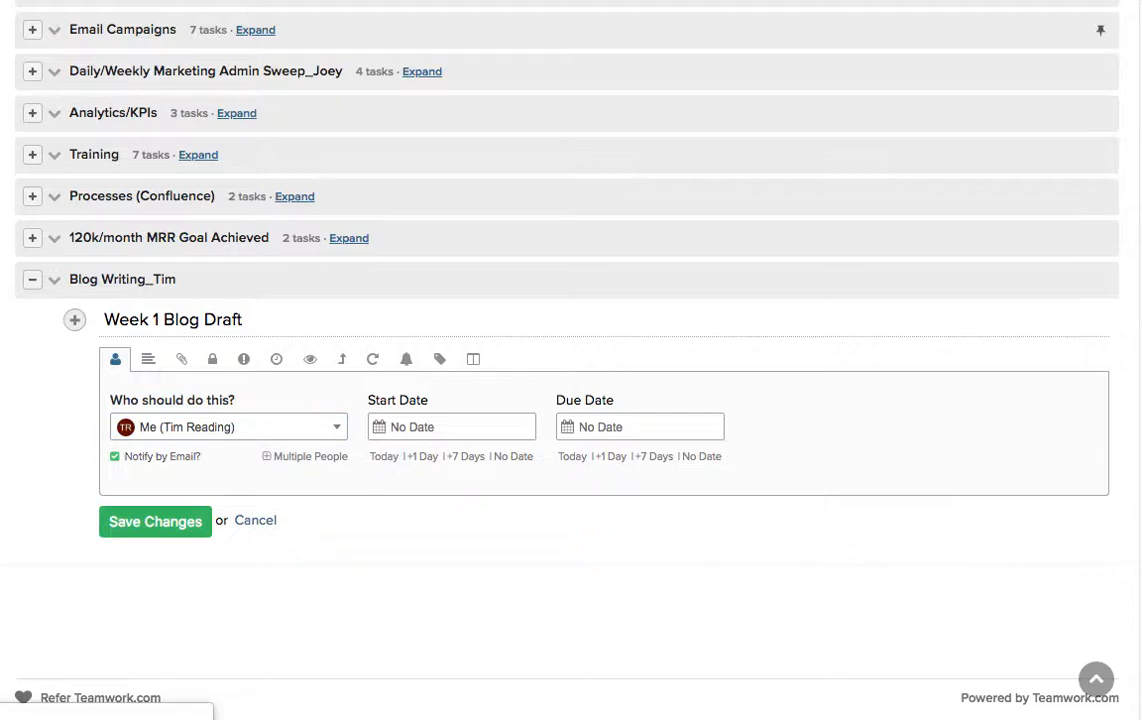
Step: Set the task's start date to 18/10/2018 and its due date to 22/10/2018
{"action": "left_click", "coordinate": [451, 427]}
{"action": "left_click", "coordinate": [453, 575]}
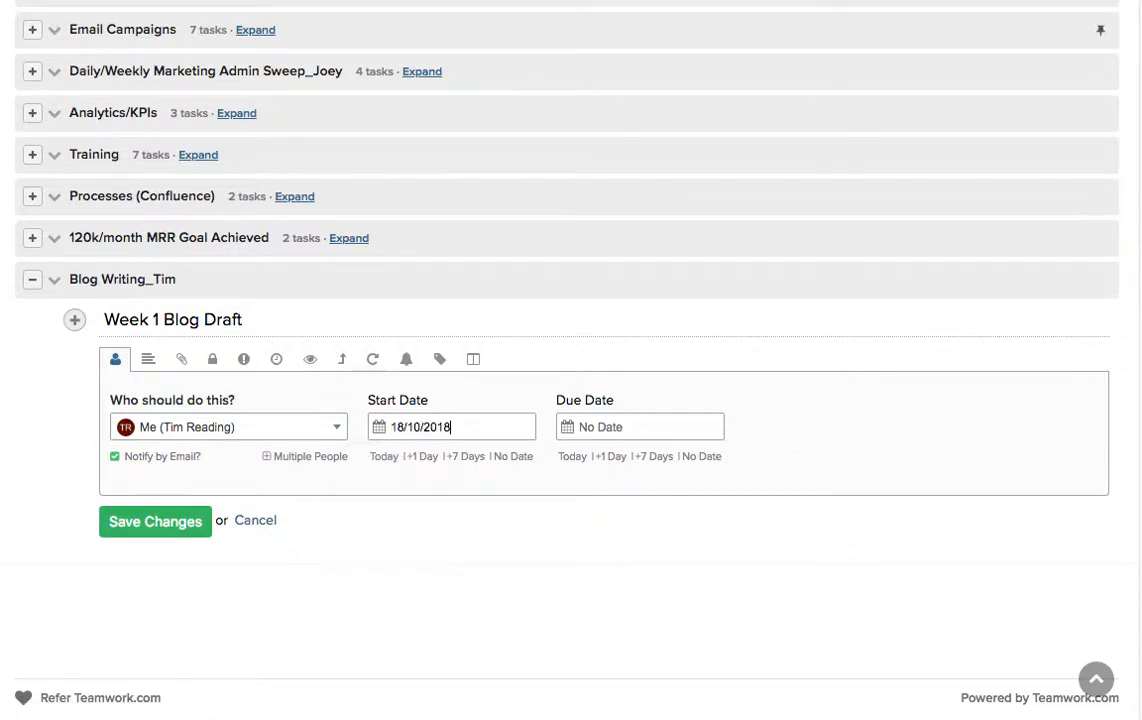
{"action": "left_click", "coordinate": [635, 427]}
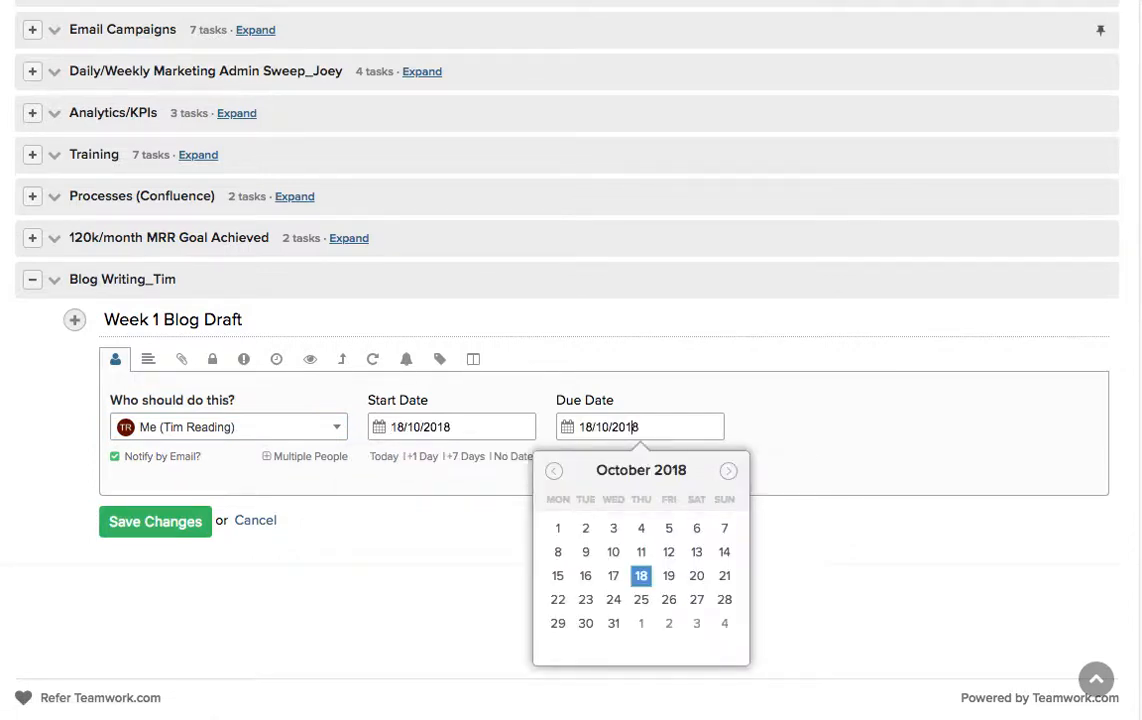
{"action": "left_click", "coordinate": [558, 600]}
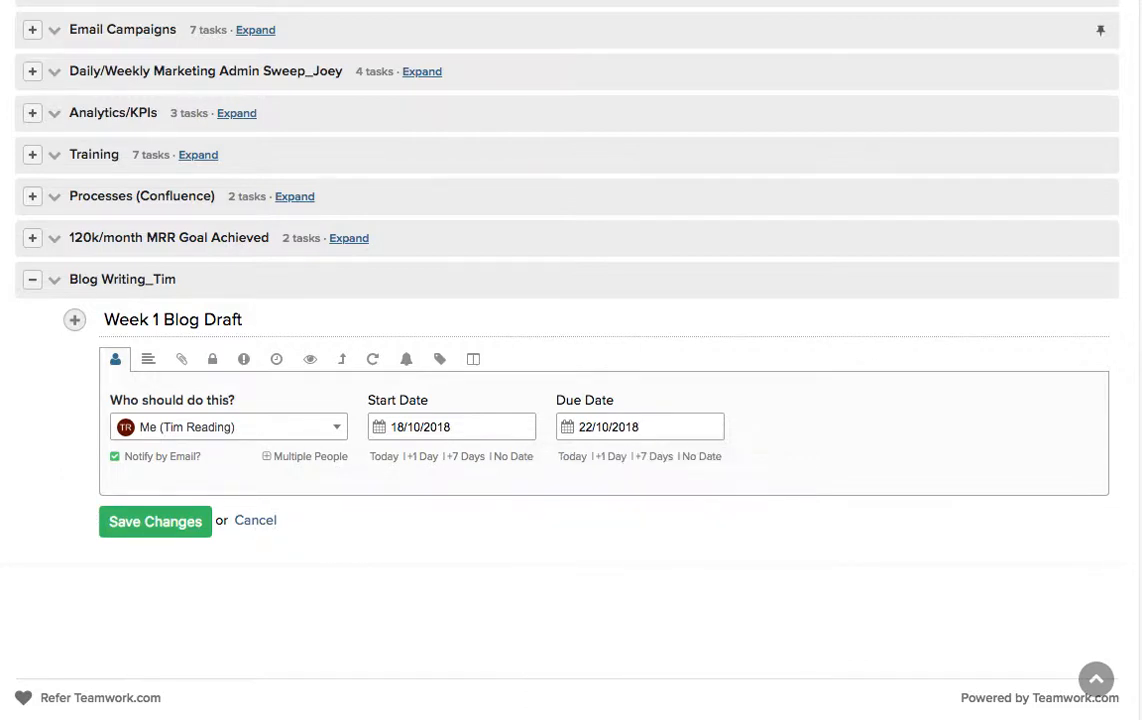
Step: Set the task's estimated time to 3 hours and its priority to Medium
{"action": "left_click", "coordinate": [276, 359]}
{"action": "left_click", "coordinate": [585, 429]}
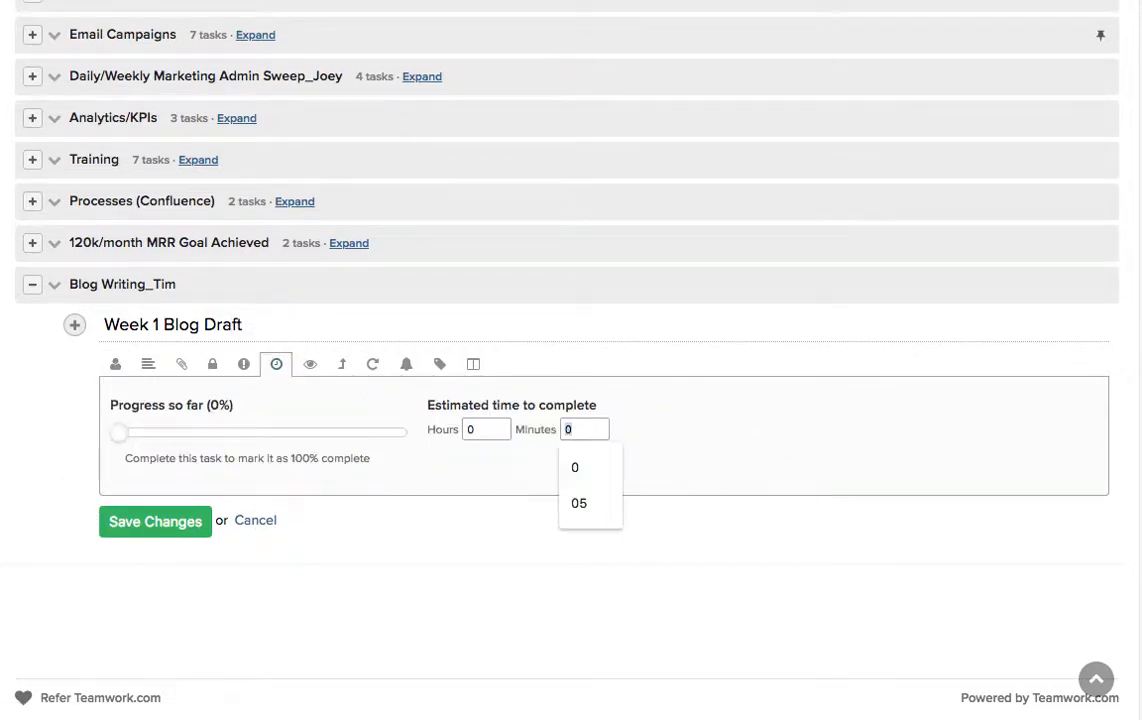
{"action": "left_click", "coordinate": [486, 429]}
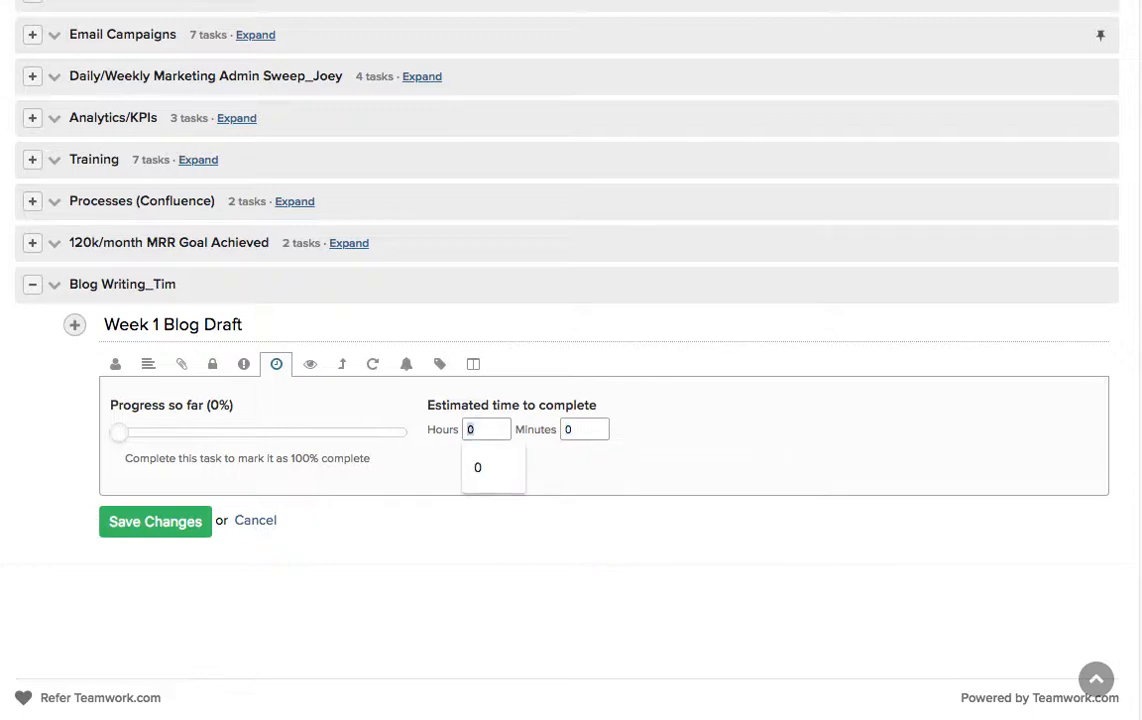
{"action": "type", "text": "3"}
{"action": "left_click", "coordinate": [243, 364]}
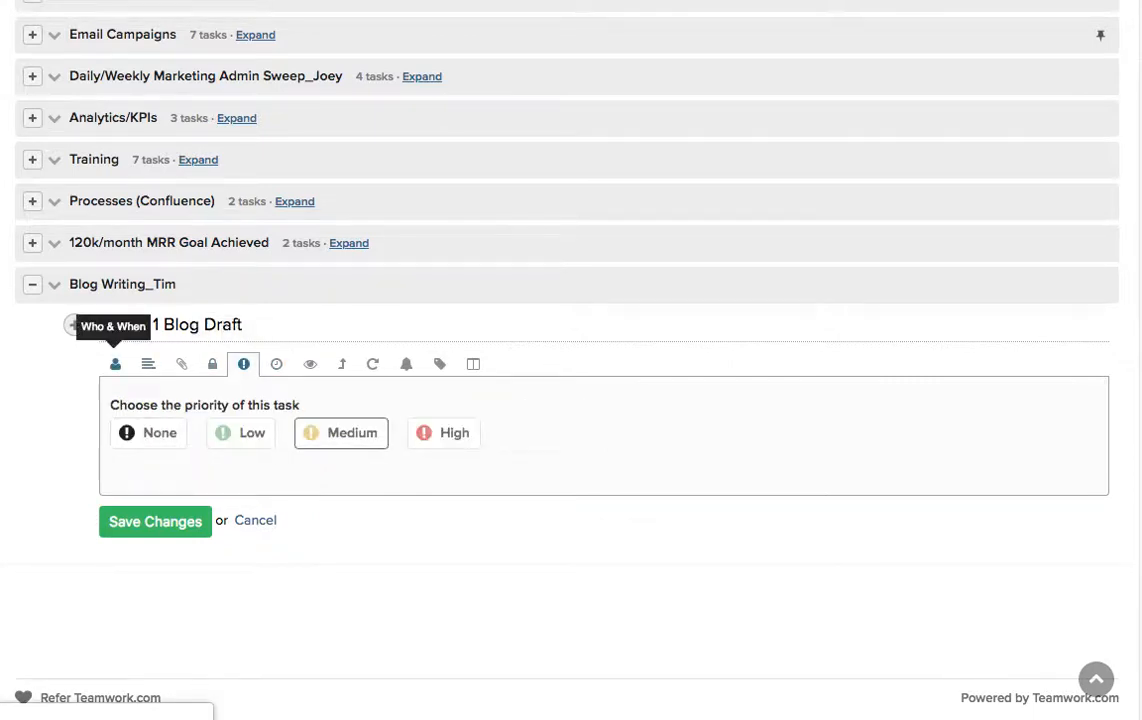
Step: Enter the description lines "1,000 words", "Due Monday" and "Title: 101 ways to utilise a VA" for the task, correcting the misspelled word
{"action": "left_click", "coordinate": [148, 364]}
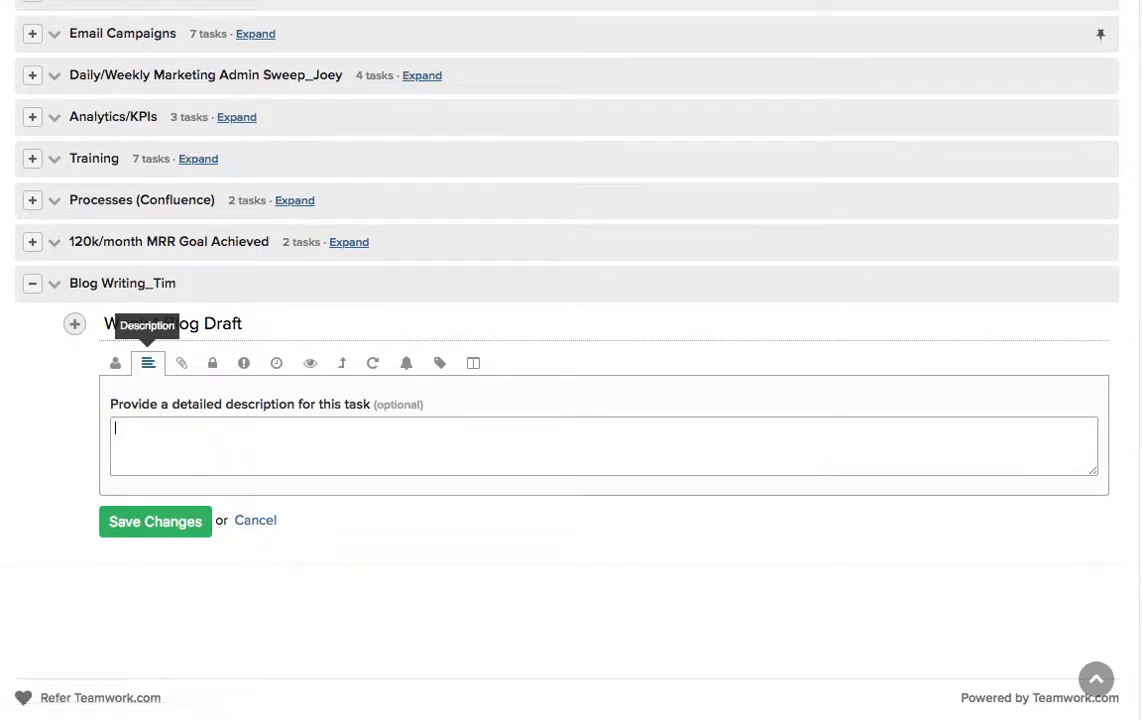
{"action": "type", "text": "1,00"}
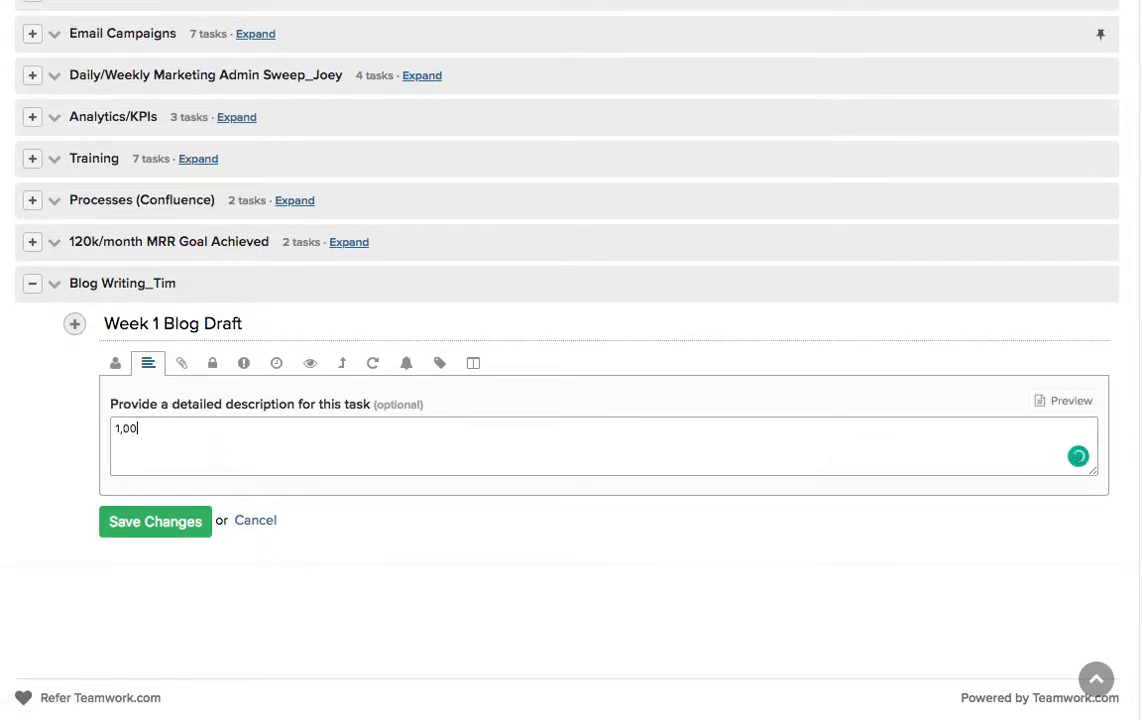
{"action": "type", "text": "0 words"}
{"action": "key", "text": "Return"}
{"action": "type", "text": "Due Monday"}
{"action": "key", "text": "Return"}
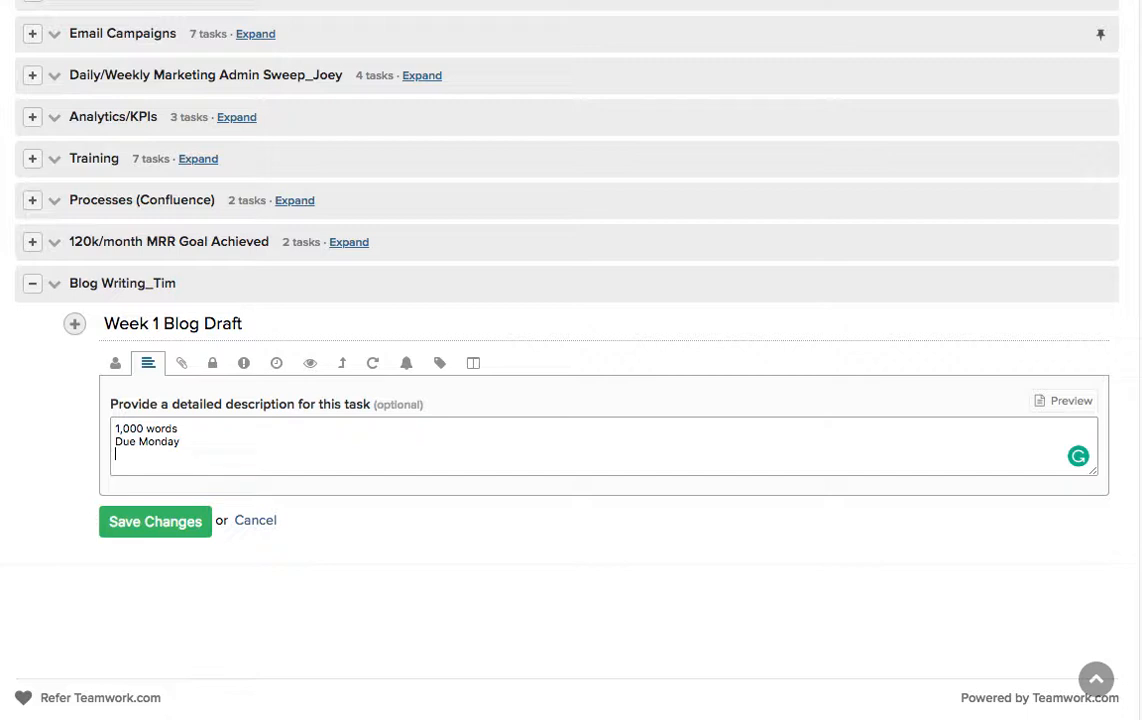
{"action": "type", "text": "Title:"}
{"action": "type", "text": "101 ways to utiluse a VA"}
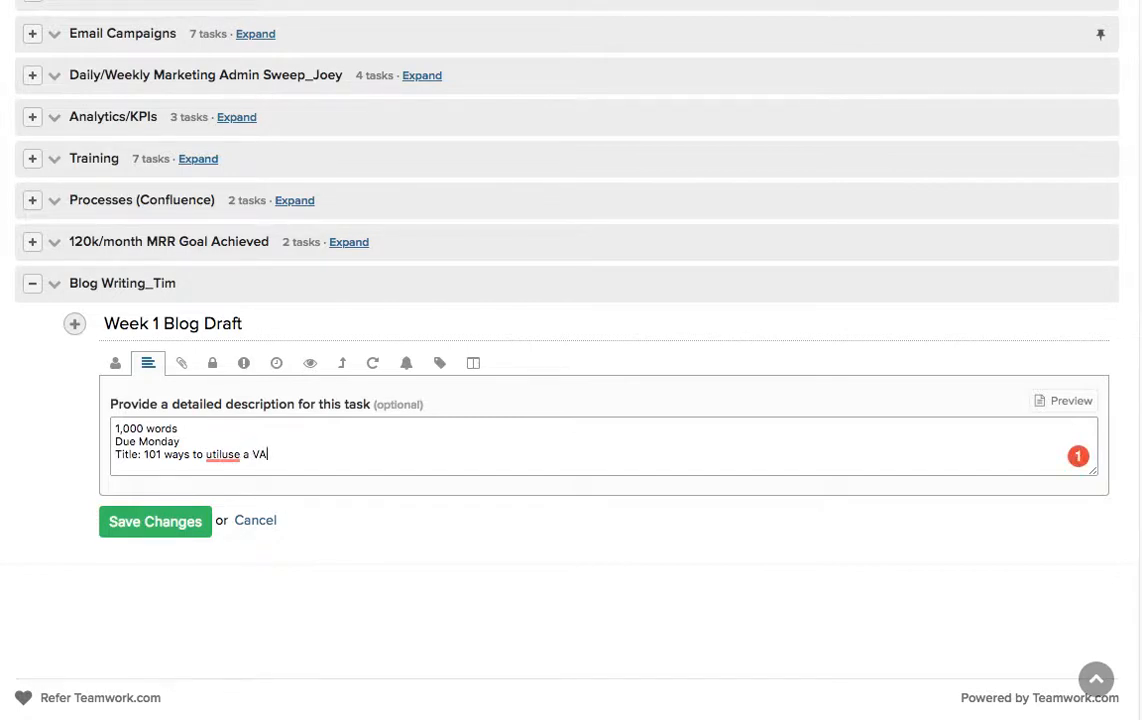
{"action": "mouse_move", "coordinate": [223, 455]}
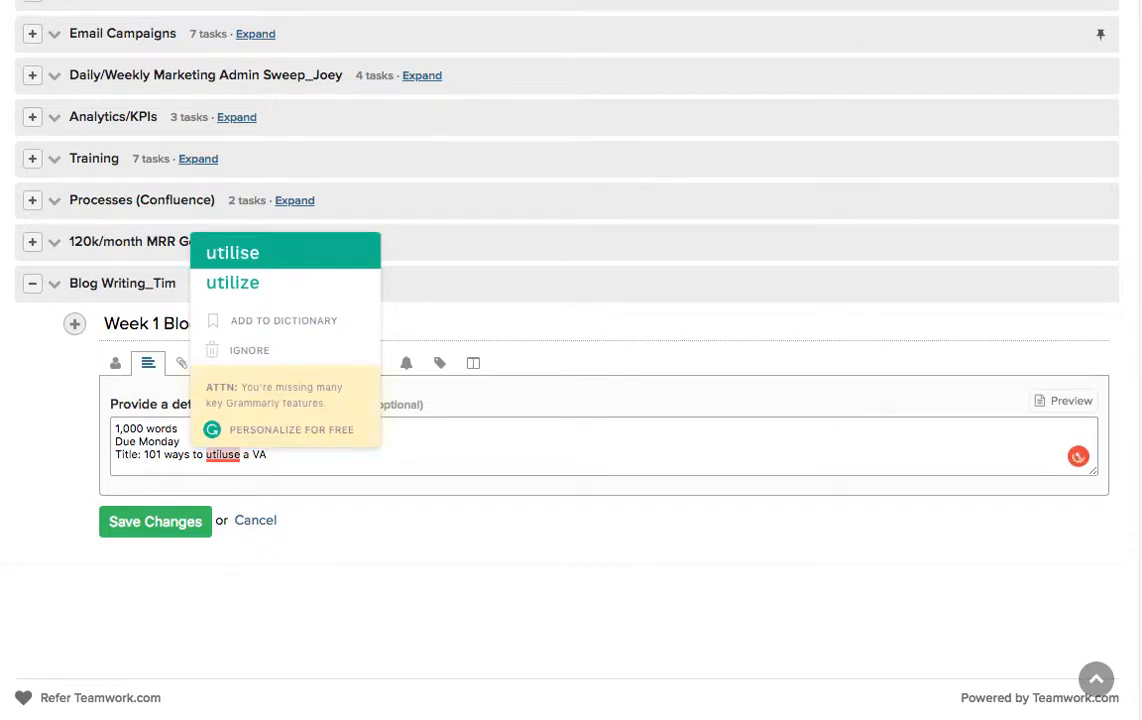
{"action": "left_click", "coordinate": [235, 253]}
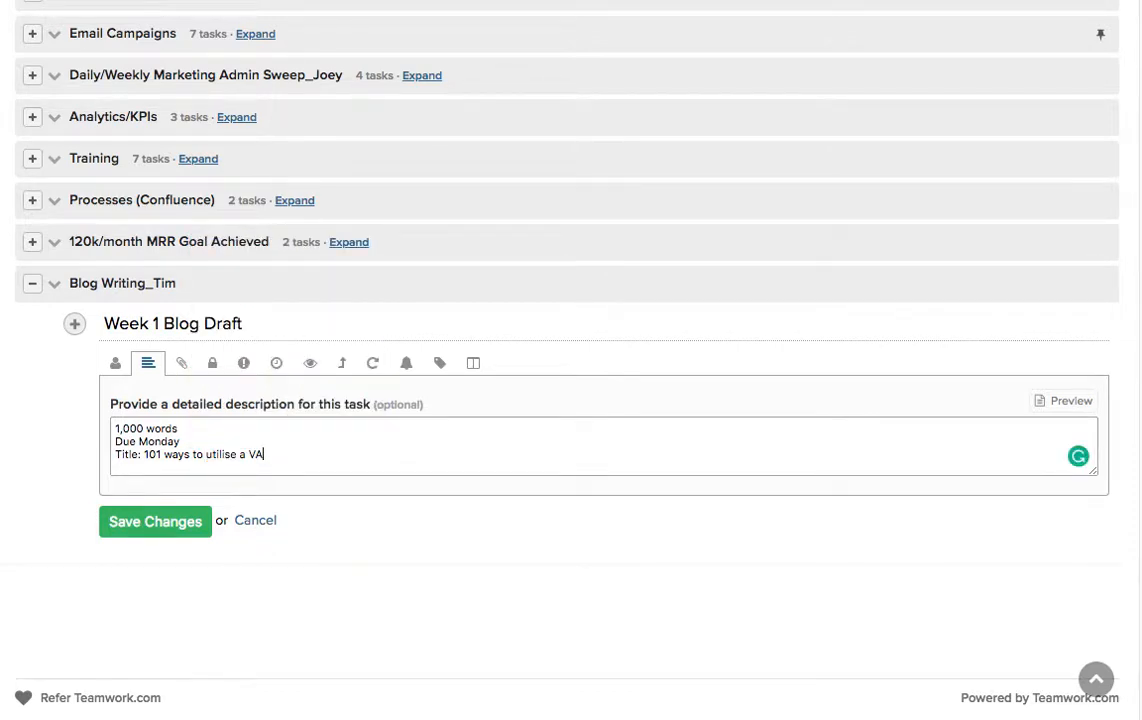
Step: Add the description lines "Stock image from Adobe suite" and "Keywords: VA, Virtual Assistant, etc"
{"action": "type", "text": "Stock image from "}
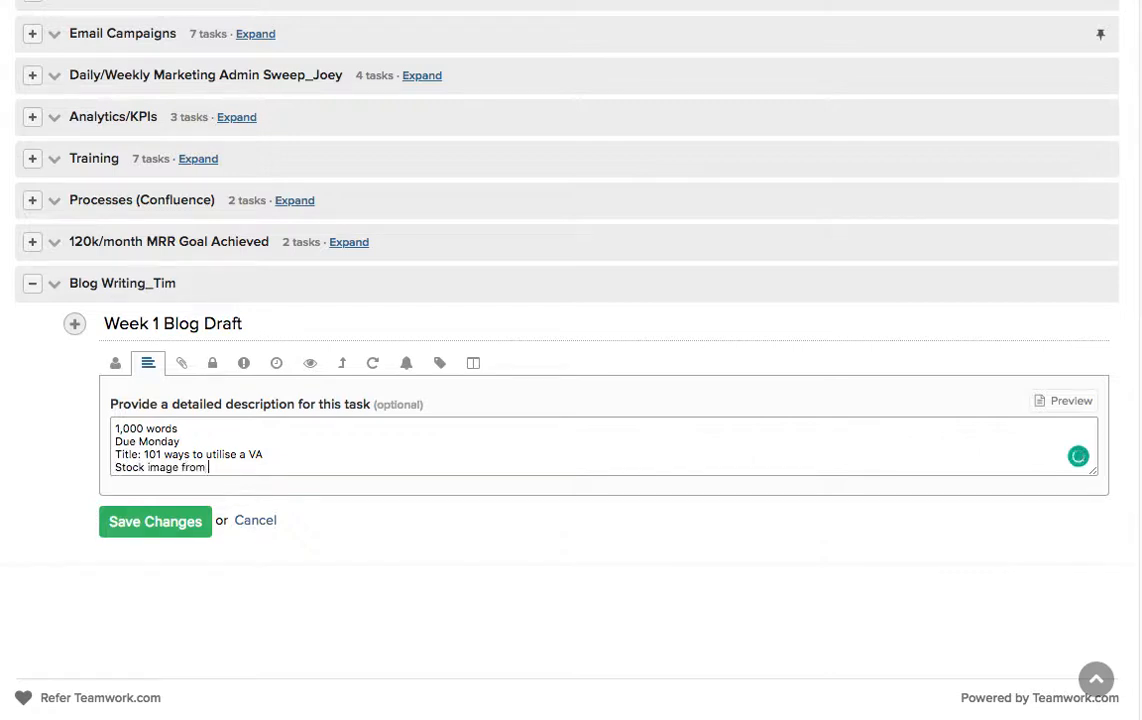
{"action": "type", "text": "Adobe wuite"}
{"action": "key", "text": "Left"}
{"action": "key", "text": "Left"}
{"action": "key", "text": "Left"}
{"action": "key", "text": "Left"}
{"action": "key", "text": "BackSpace"}
{"action": "type", "text": "s"}
{"action": "key", "text": "Right"}
{"action": "key", "text": "Right"}
{"action": "key", "text": "Right"}
{"action": "key", "text": "Right"}
{"action": "key", "text": "Return"}
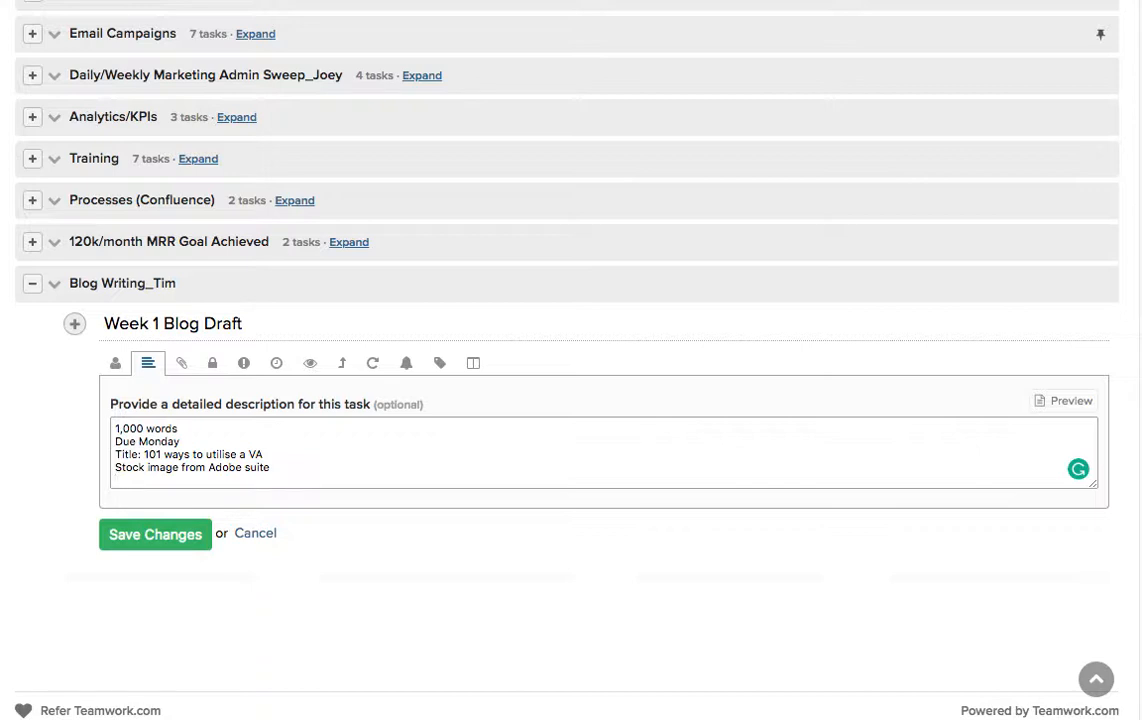
{"action": "type", "text": "Keywords: VA, Virtual "}
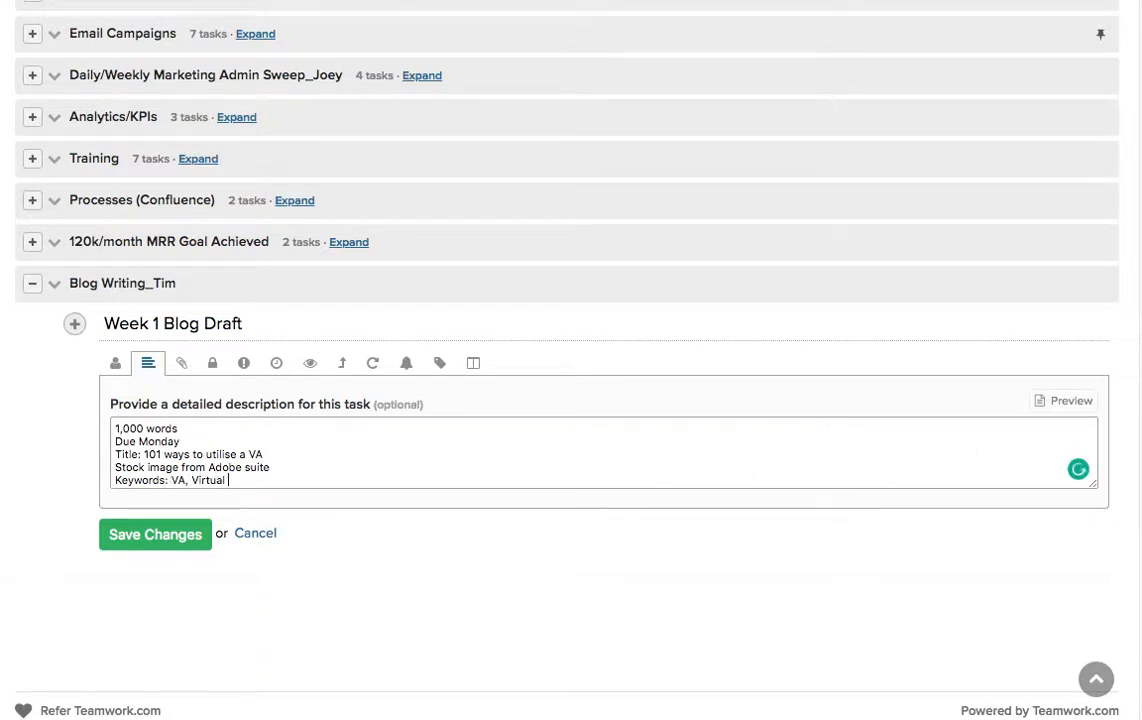
{"action": "type", "text": "Assistant, etc"}
{"action": "left_click_drag", "start_coordinate": [160, 428], "coordinate": [187, 480]}
{"action": "left_click", "coordinate": [187, 480]}
{"action": "left_click_drag", "start_coordinate": [146, 428], "coordinate": [165, 480]}
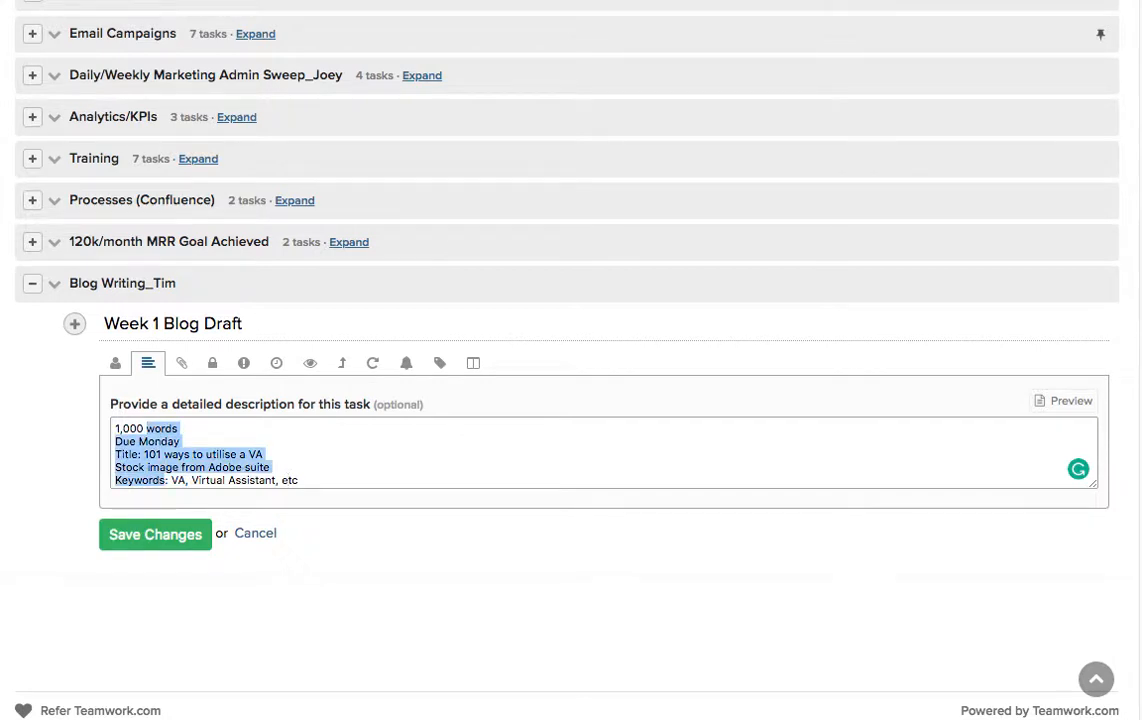
{"action": "left_click", "coordinate": [173, 428]}
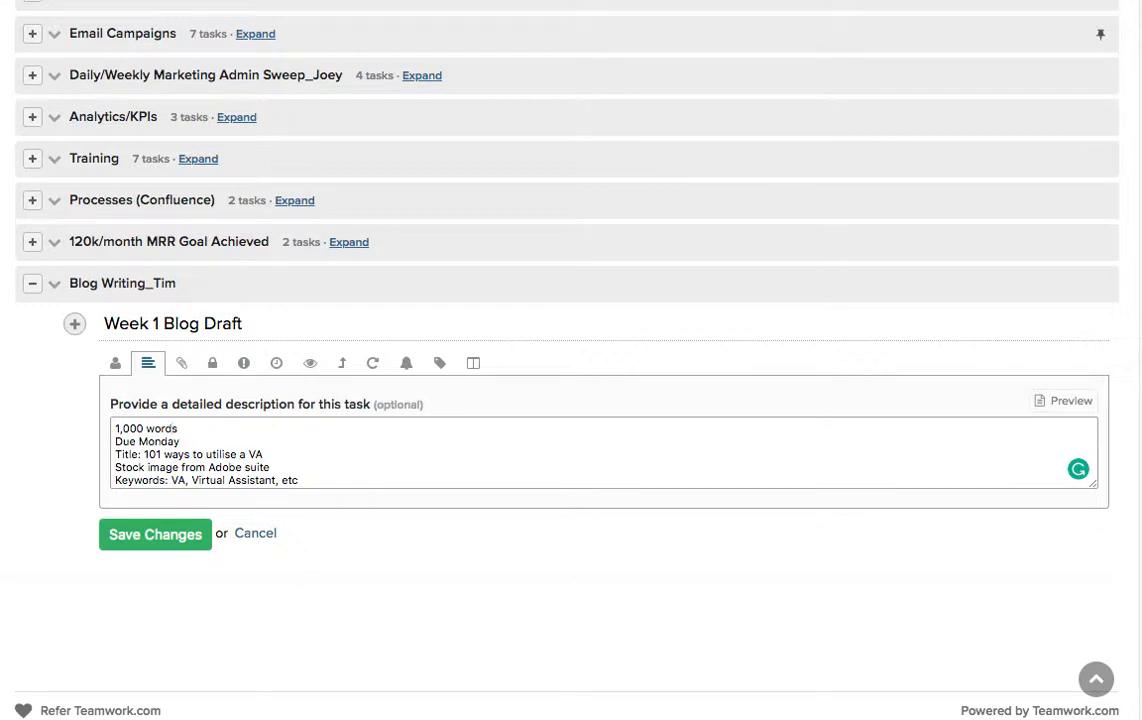
Step: Check the assignee and dates of the Week 1 Blog Draft task and save it
{"action": "left_click", "coordinate": [115, 362]}
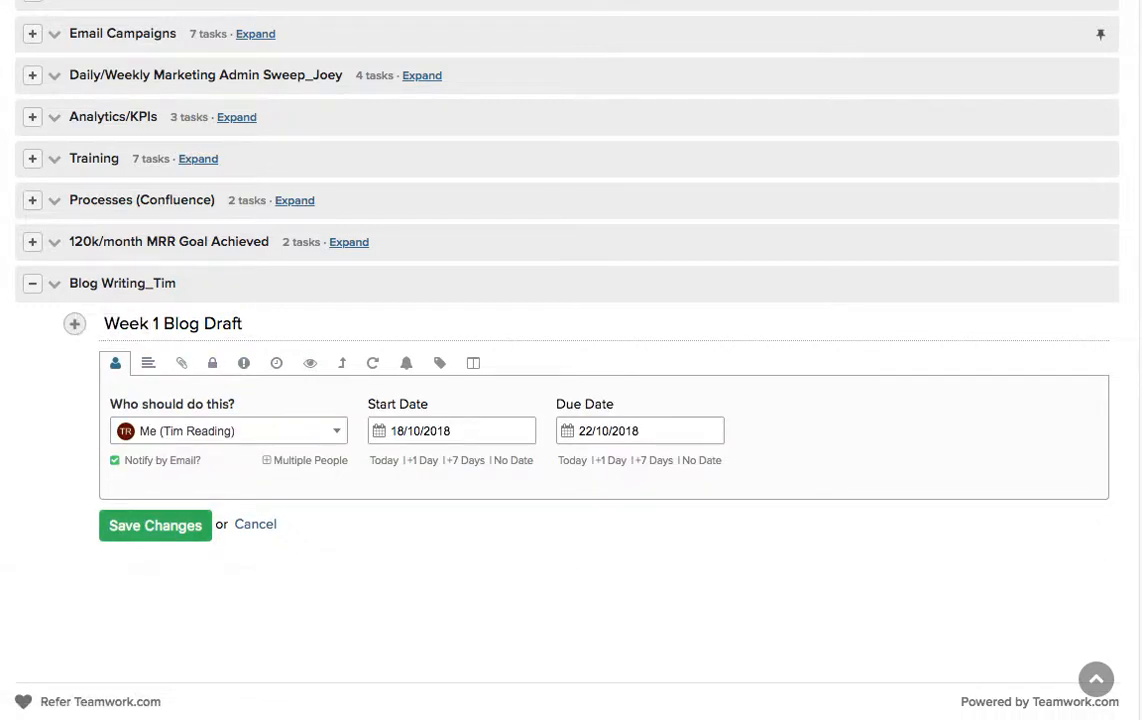
{"action": "left_click", "coordinate": [155, 526]}
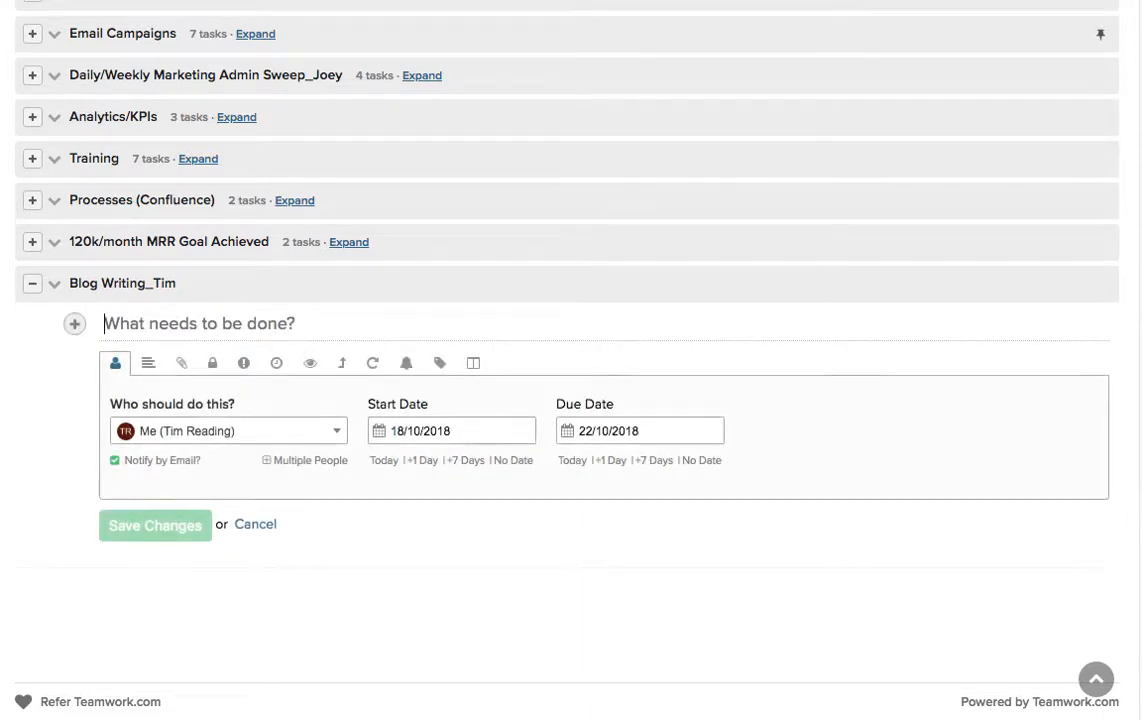
Step: Name the new Blog Writing task "Review Blog Draft", starting 22/10/2018 and due 23/10/2018
{"action": "type", "text": "Re"}
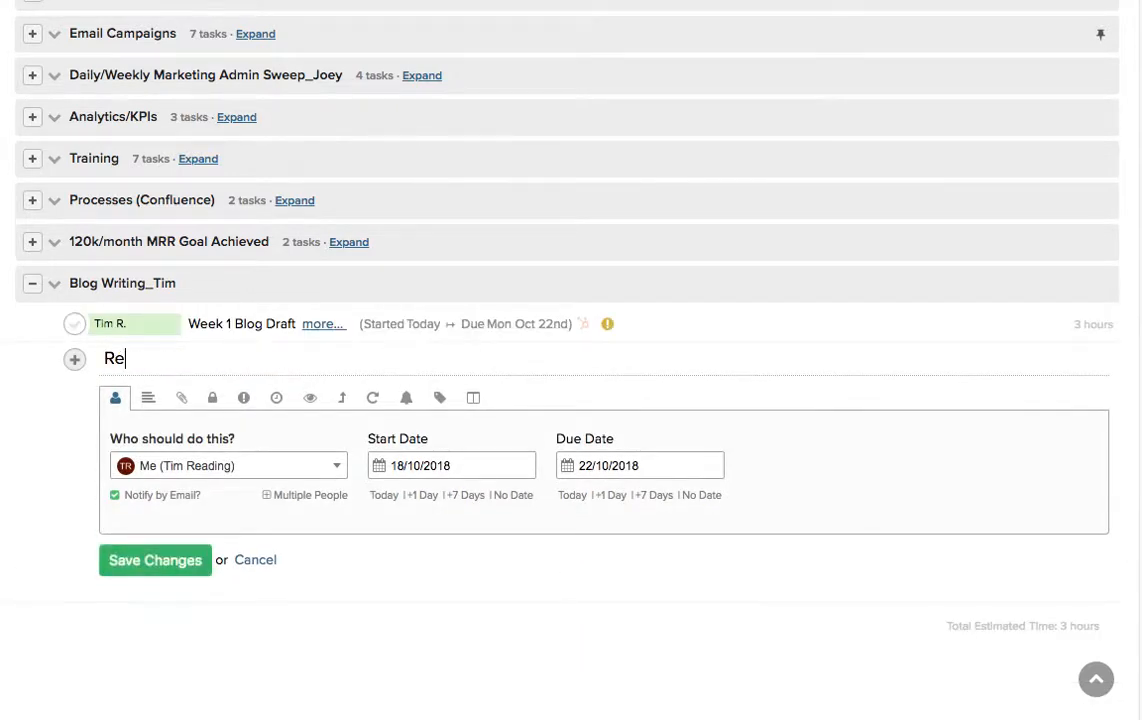
{"action": "type", "text": "view Blog Draft"}
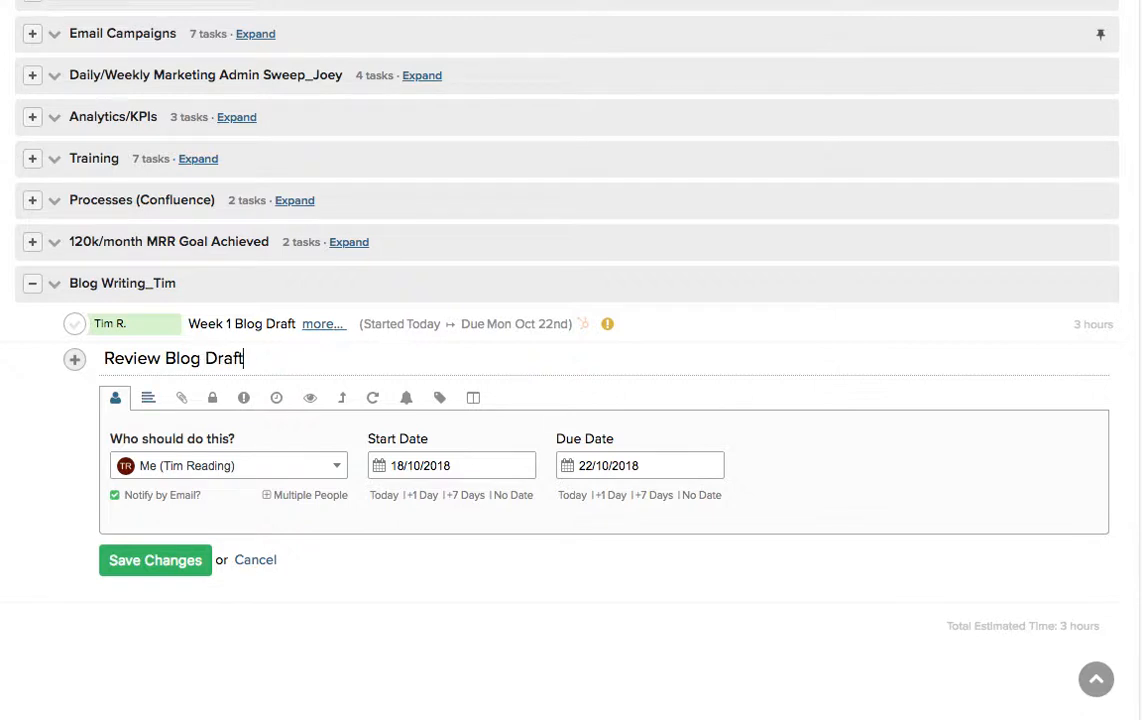
{"action": "left_click", "coordinate": [424, 466]}
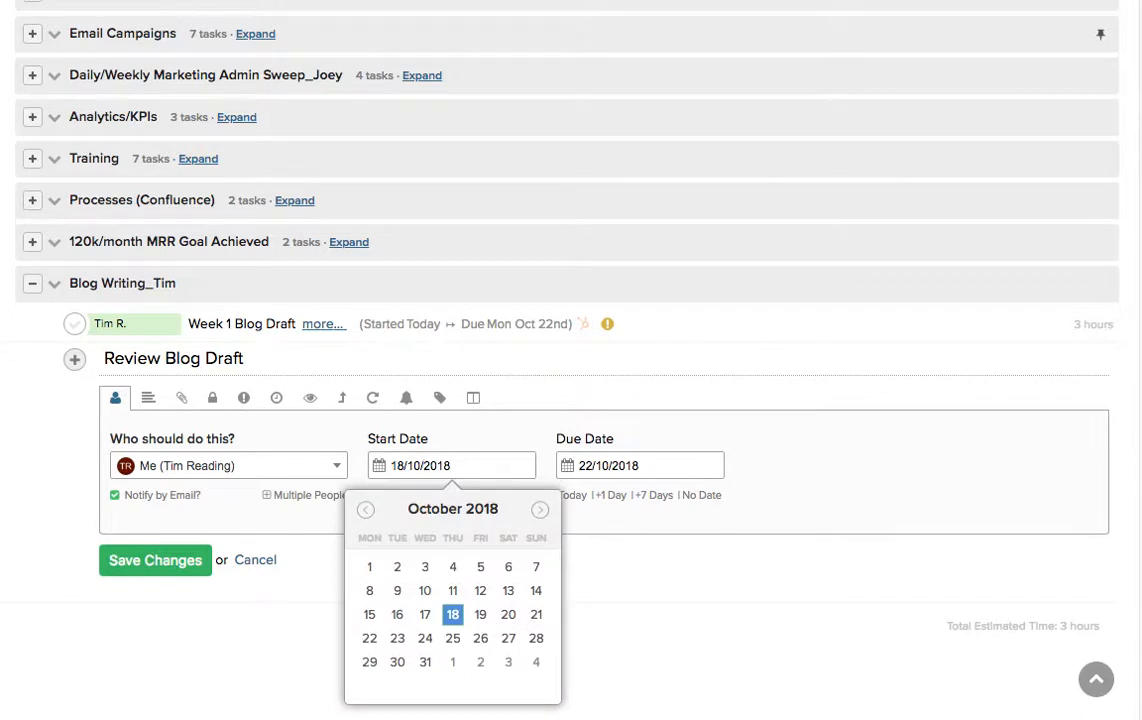
{"action": "left_click", "coordinate": [370, 638]}
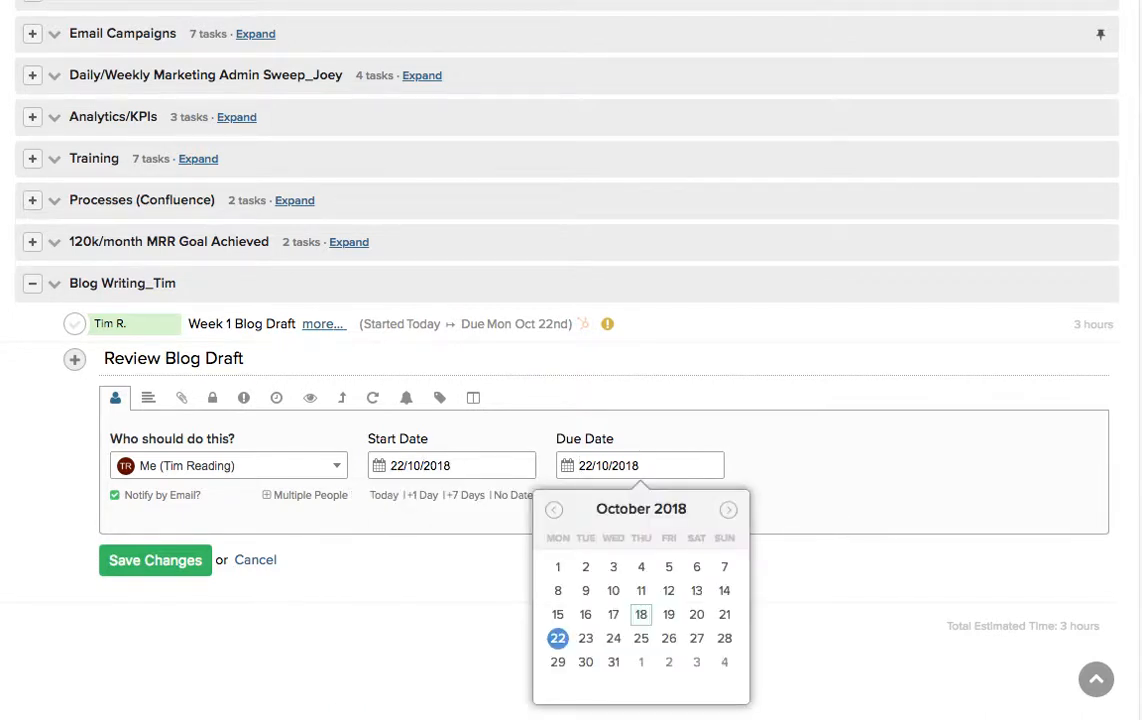
{"action": "left_click", "coordinate": [586, 638]}
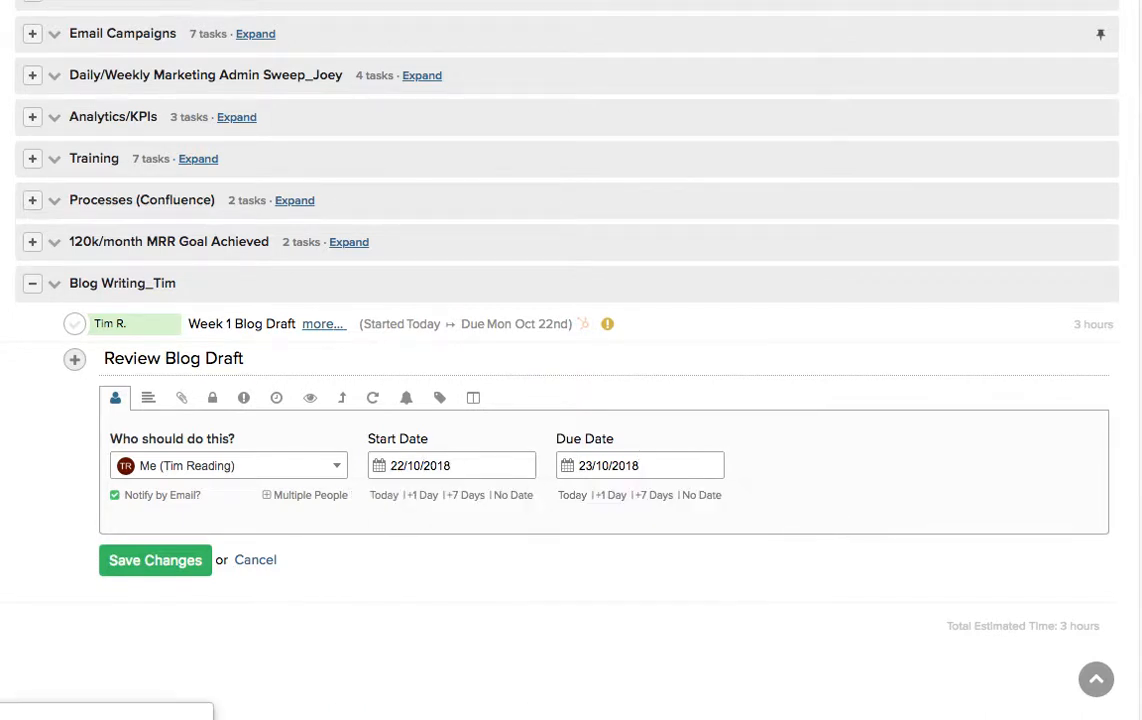
Step: Make the Week 1 Blog Draft task a predecessor of the Review Blog Draft task
{"action": "left_click", "coordinate": [341, 397]}
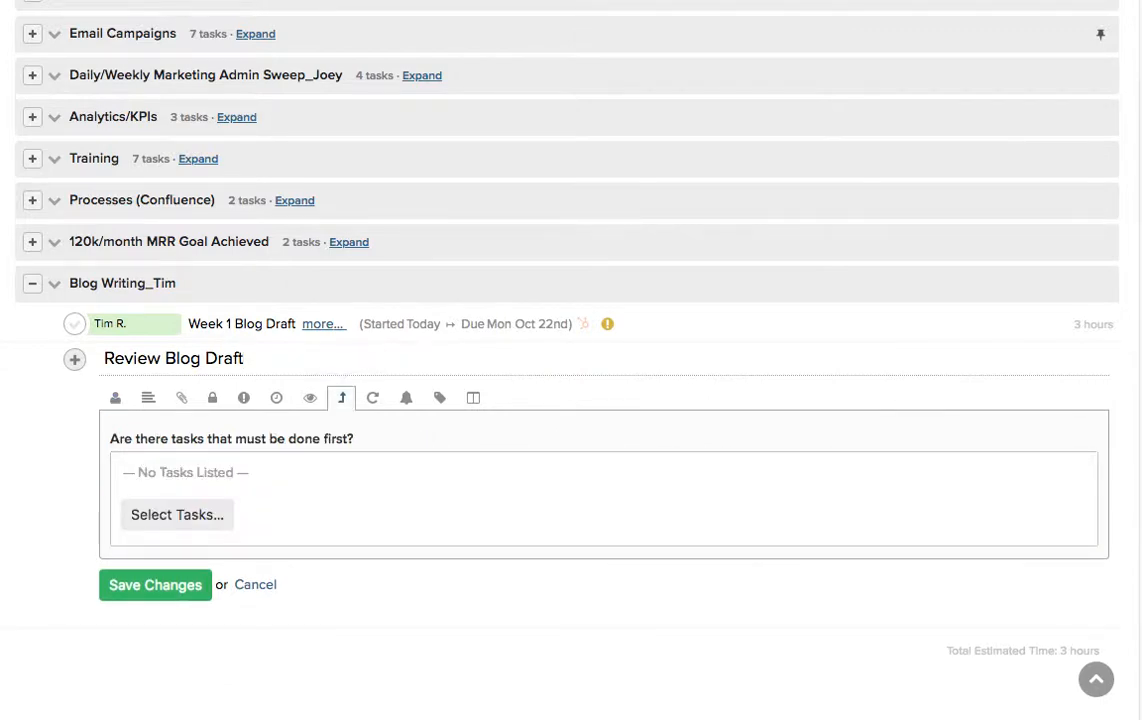
{"action": "left_click", "coordinate": [178, 514]}
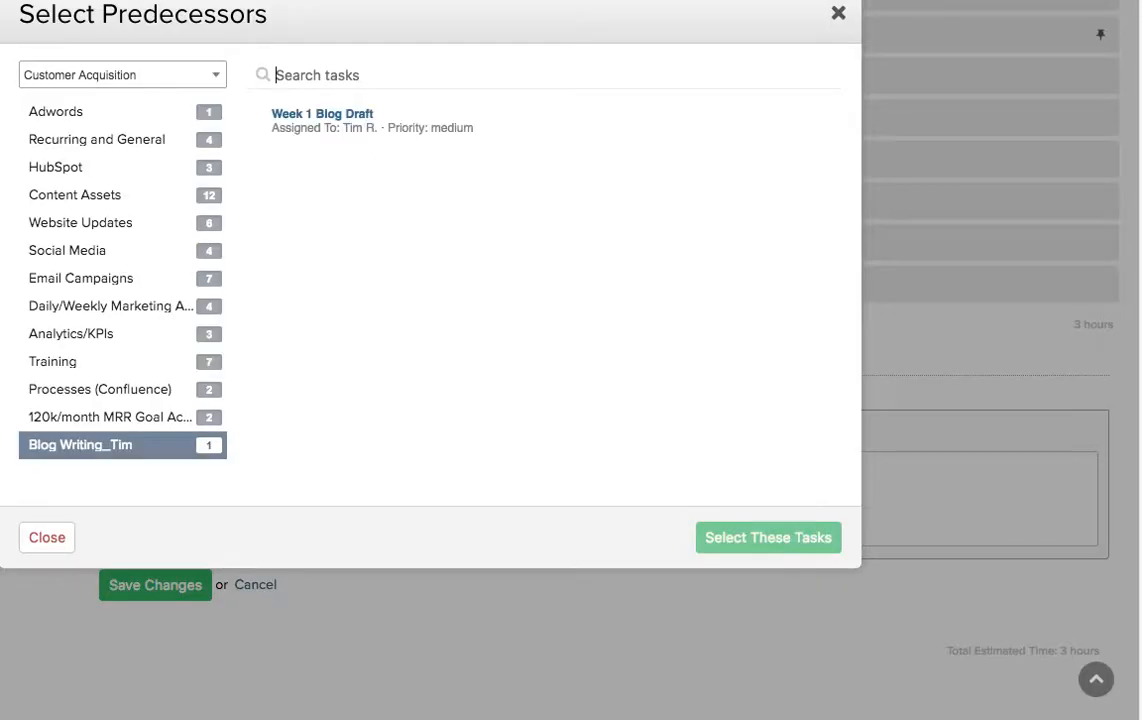
{"action": "left_click", "coordinate": [310, 115]}
{"action": "left_click", "coordinate": [779, 537]}
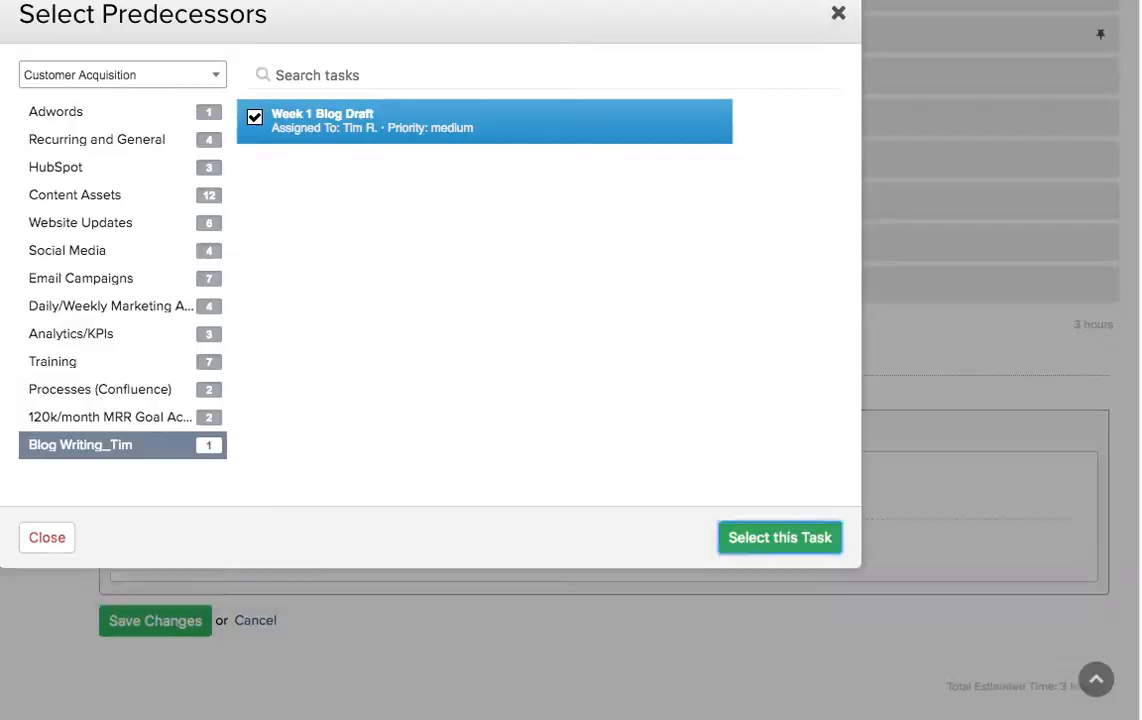
Step: Set the Review Blog Draft task's estimated time to 0 hours 20 minutes and save the task
{"action": "left_click", "coordinate": [115, 398]}
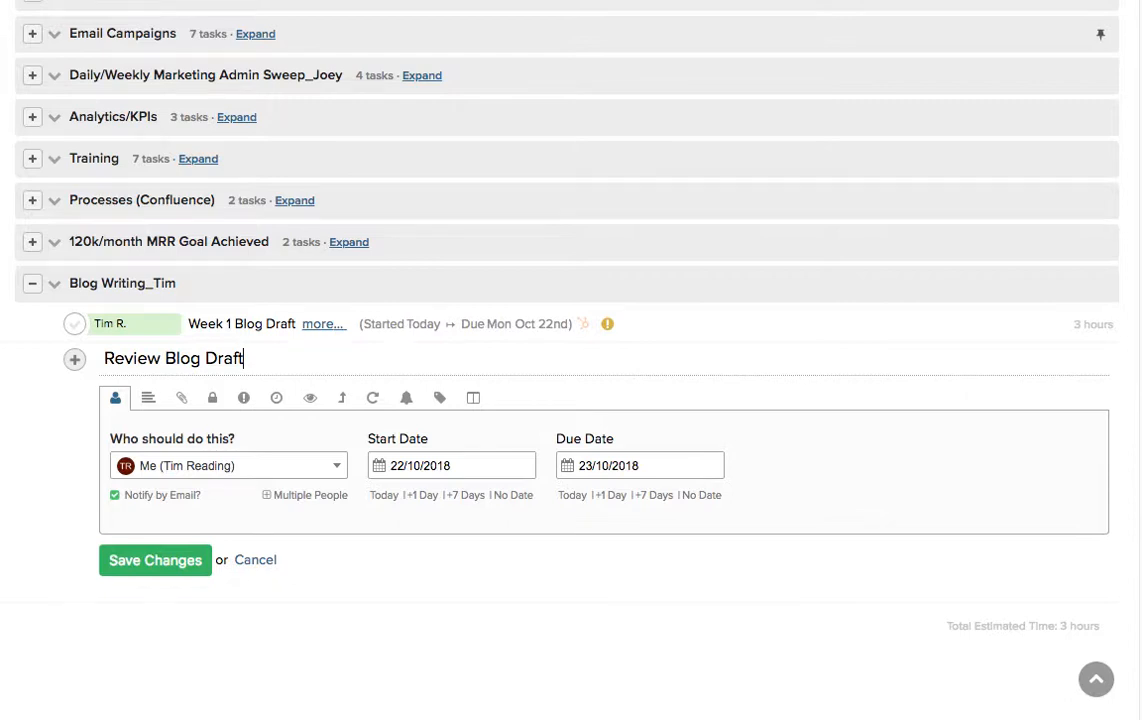
{"action": "left_click", "coordinate": [148, 398]}
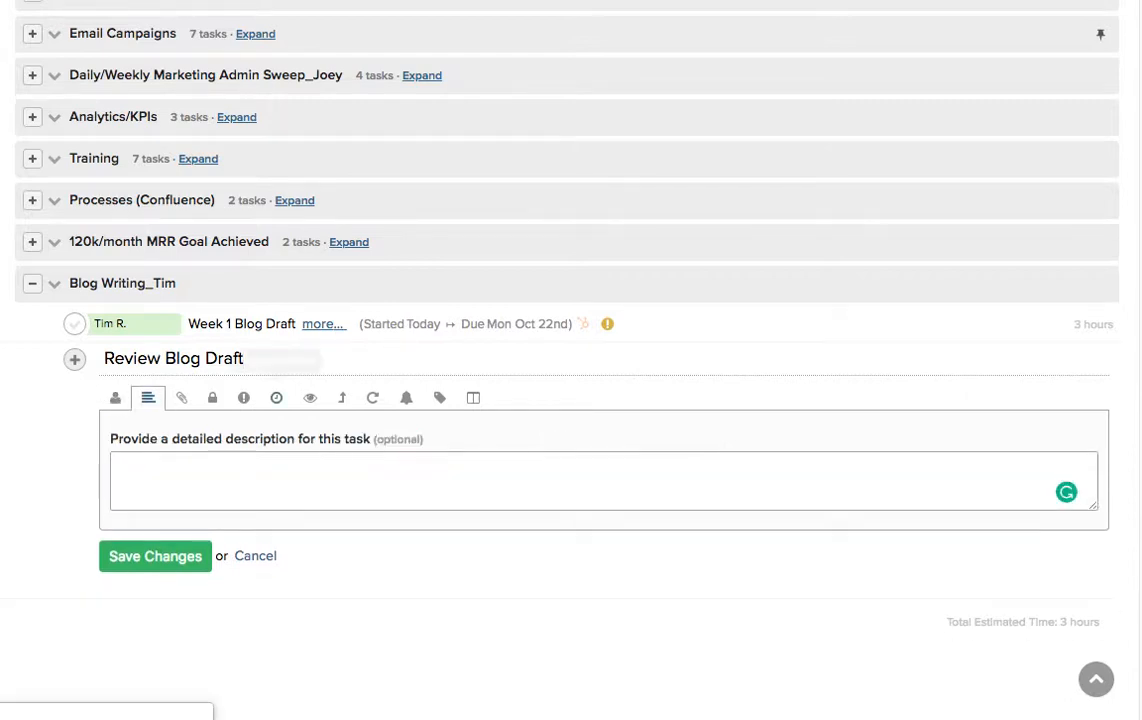
{"action": "left_click", "coordinate": [276, 398]}
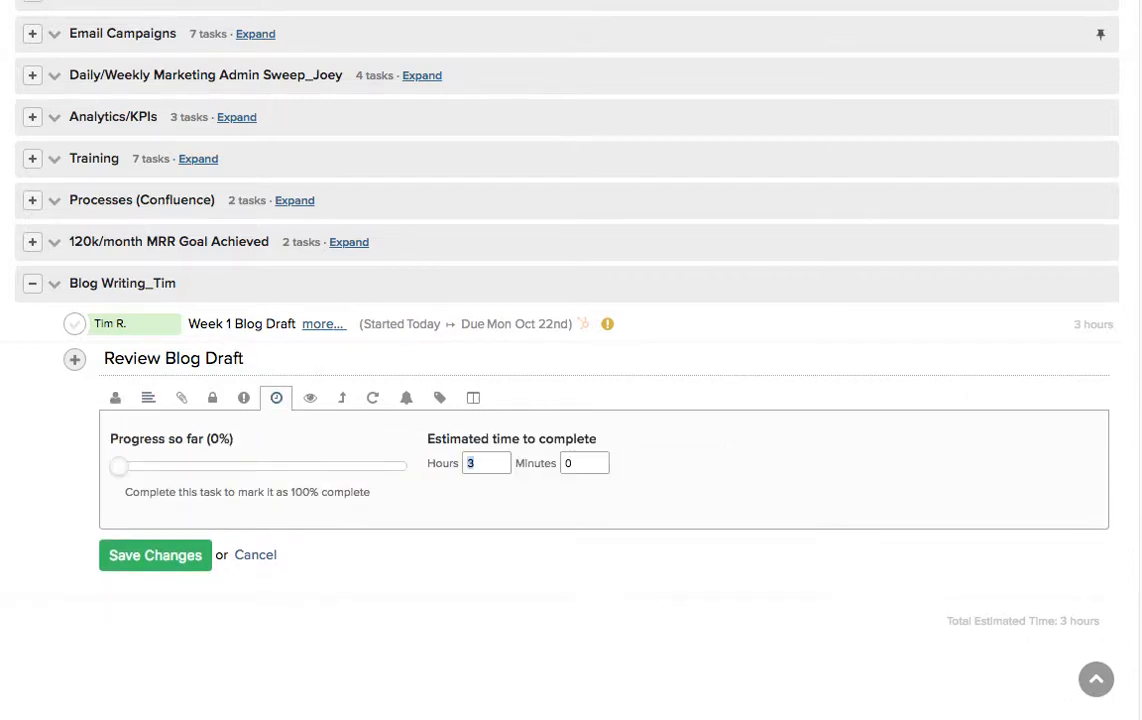
{"action": "type", "text": "0"}
{"action": "key", "text": "Tab"}
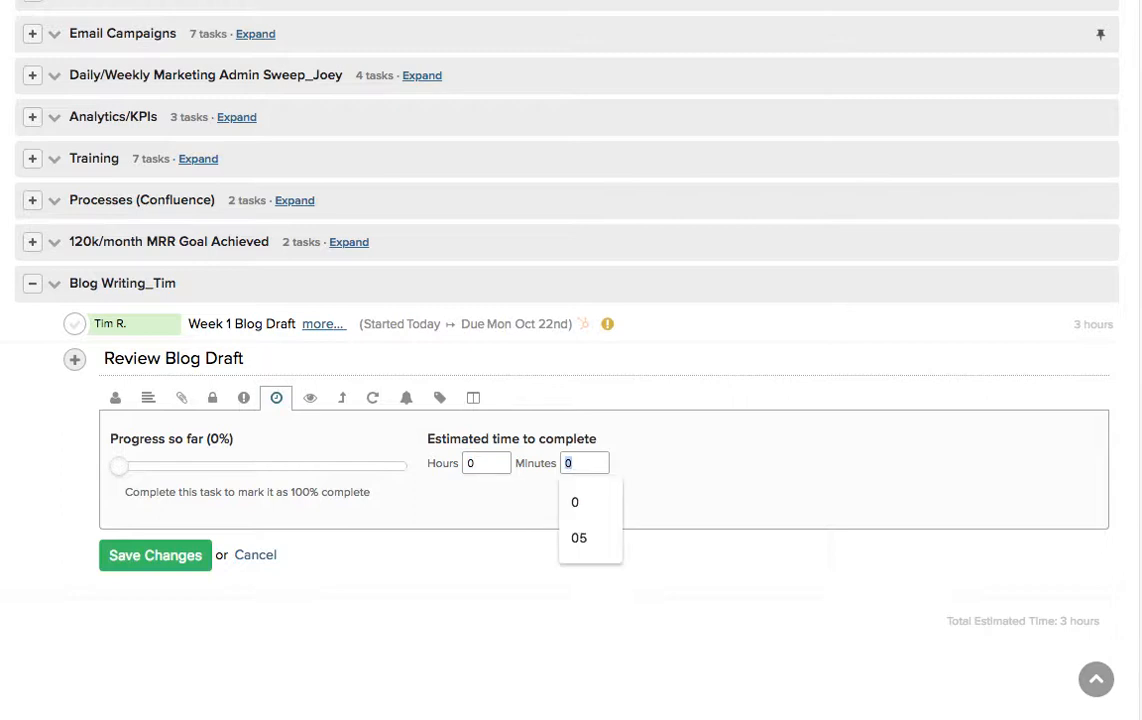
{"action": "type", "text": "20"}
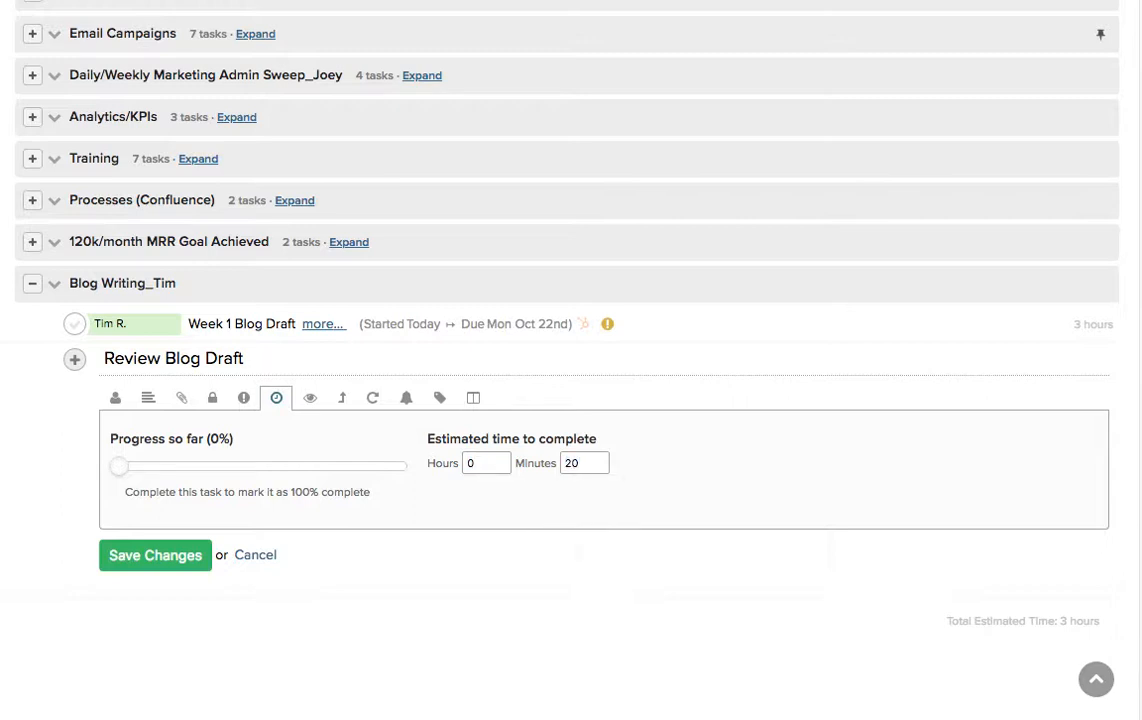
{"action": "left_click", "coordinate": [115, 398]}
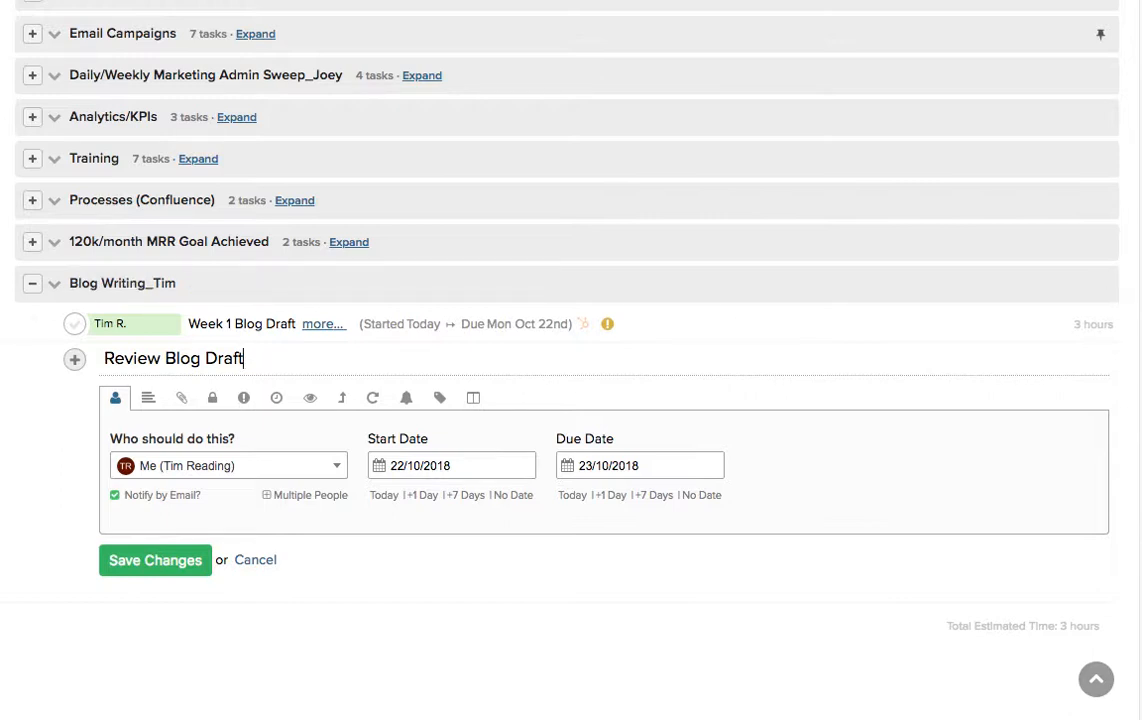
{"action": "key", "text": "Return"}
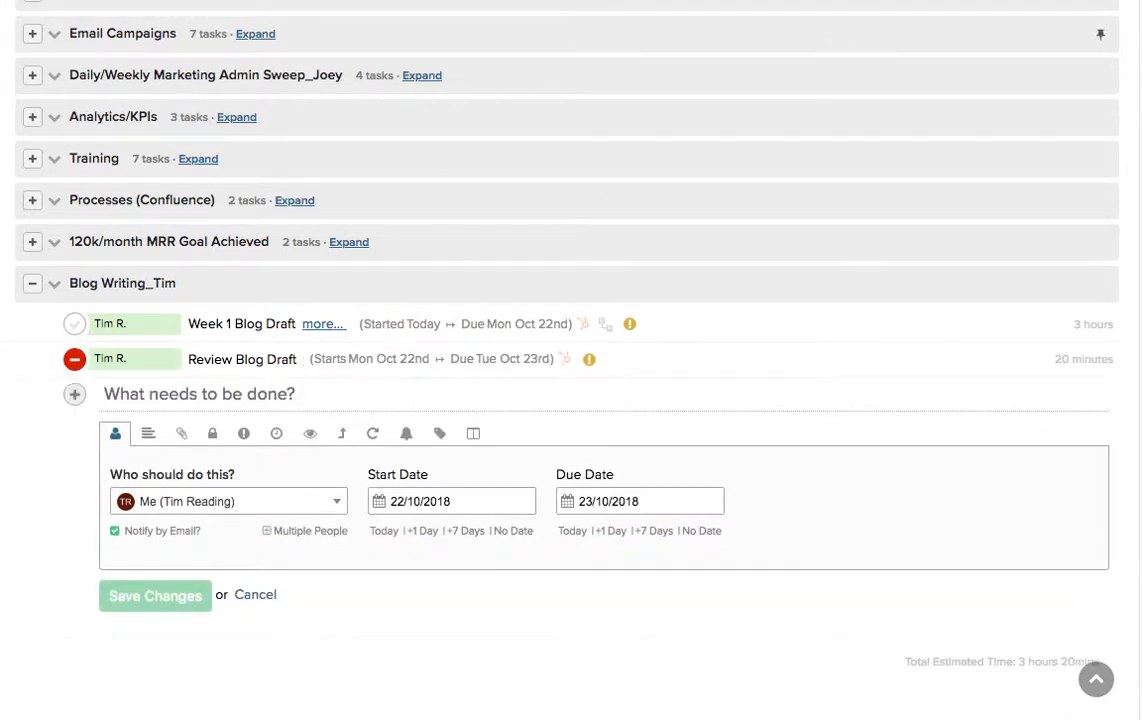
Step: Name the next task "Post blog on site", starting 24/10/2018 and due 25/10/2018
{"action": "type", "text": "Post bl"}
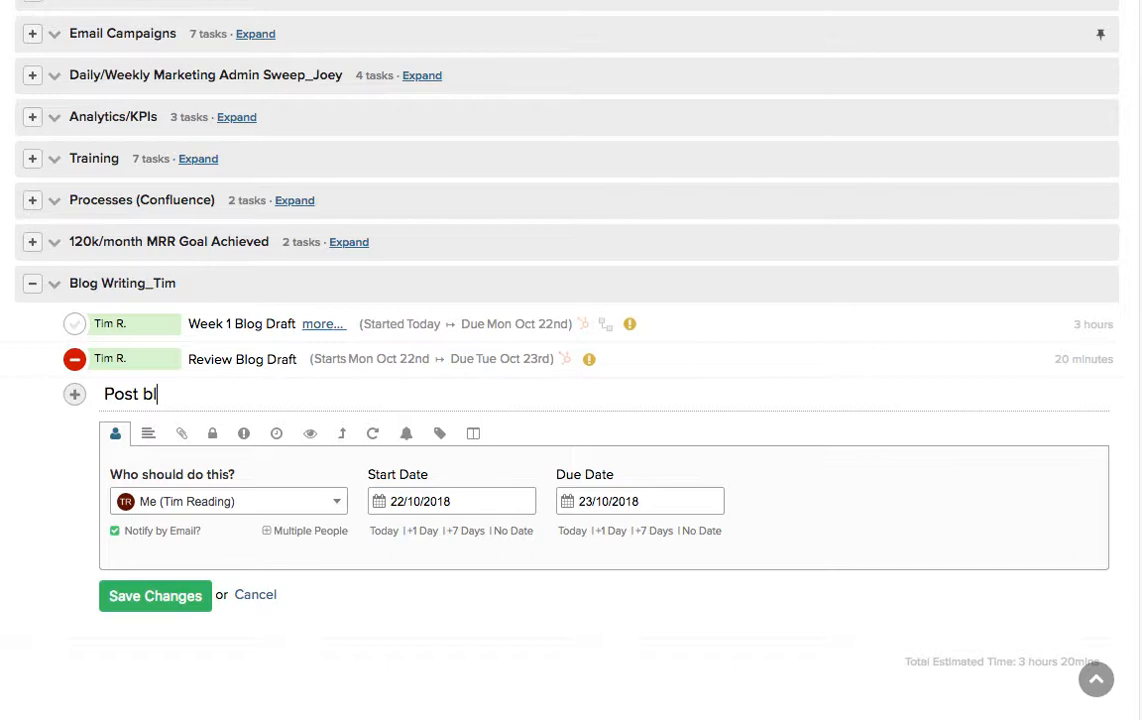
{"action": "type", "text": "og on site"}
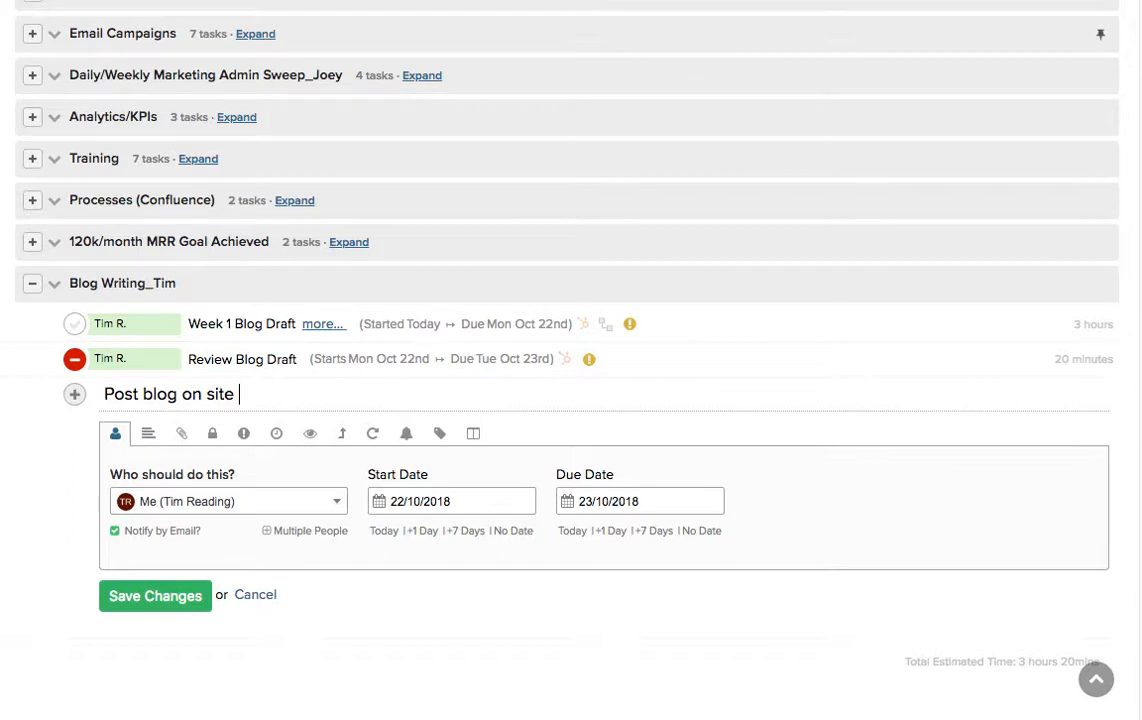
{"action": "left_click", "coordinate": [439, 501]}
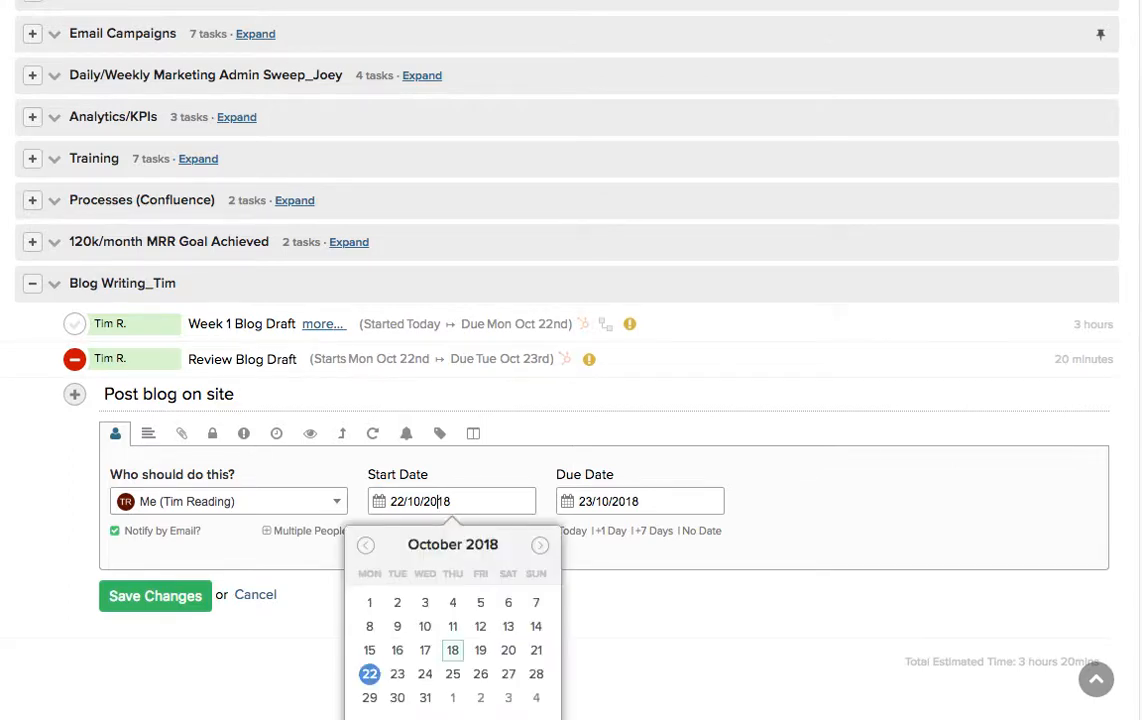
{"action": "left_click", "coordinate": [425, 674]}
{"action": "left_click", "coordinate": [601, 501]}
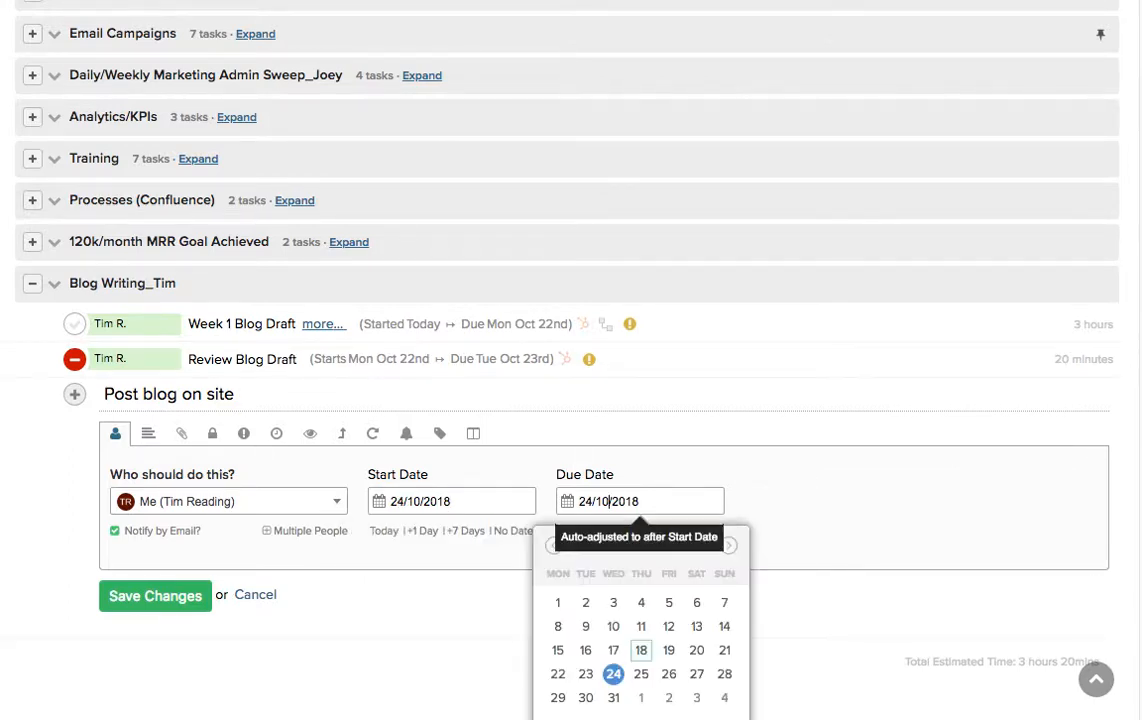
{"action": "left_click", "coordinate": [640, 671]}
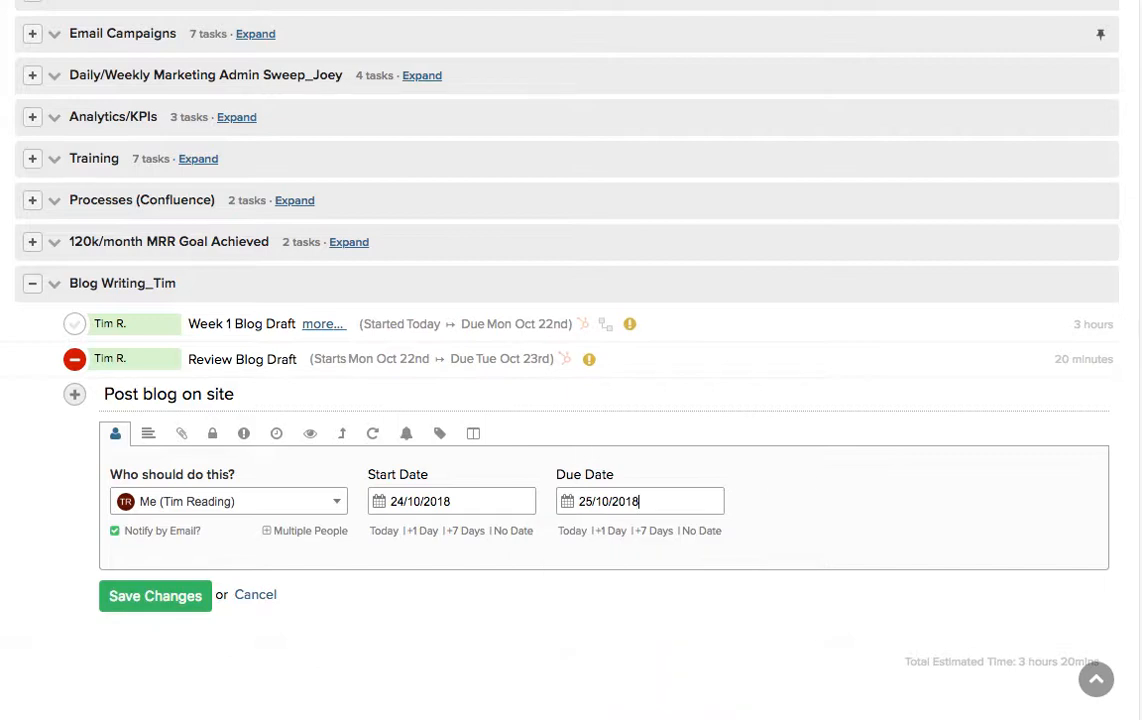
Step: Make the Review Blog Draft task a predecessor of the Post blog on site task
{"action": "left_click", "coordinate": [341, 433]}
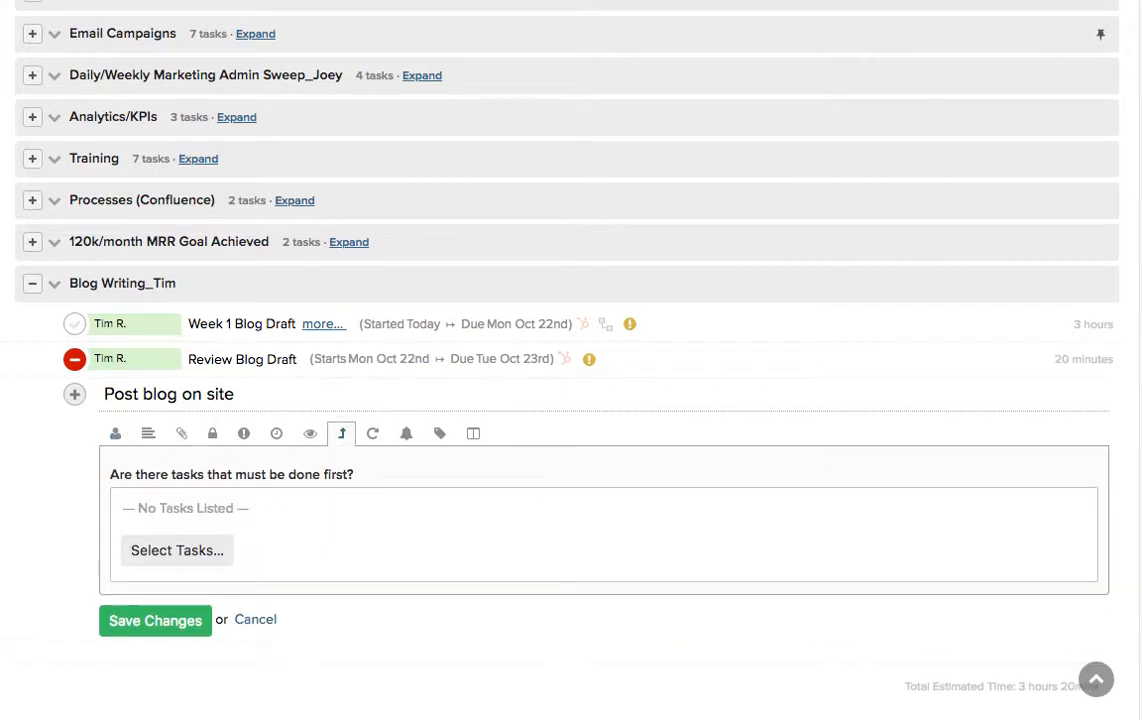
{"action": "left_click", "coordinate": [177, 550]}
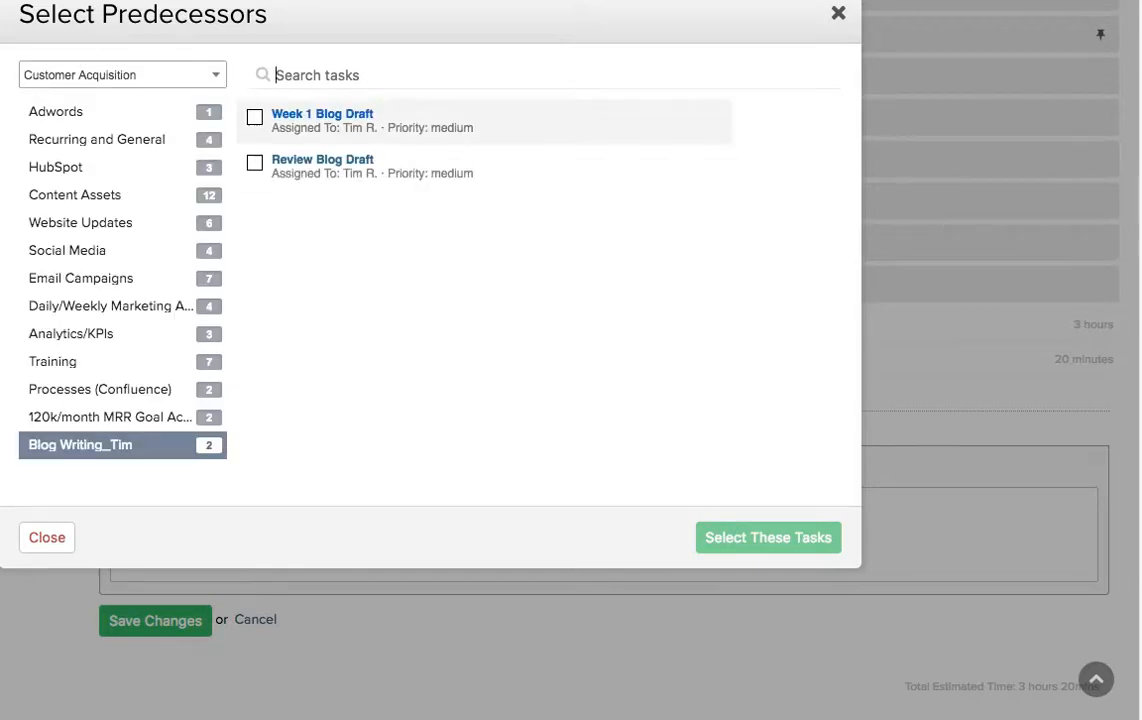
{"action": "left_click", "coordinate": [310, 163]}
{"action": "left_click", "coordinate": [780, 537]}
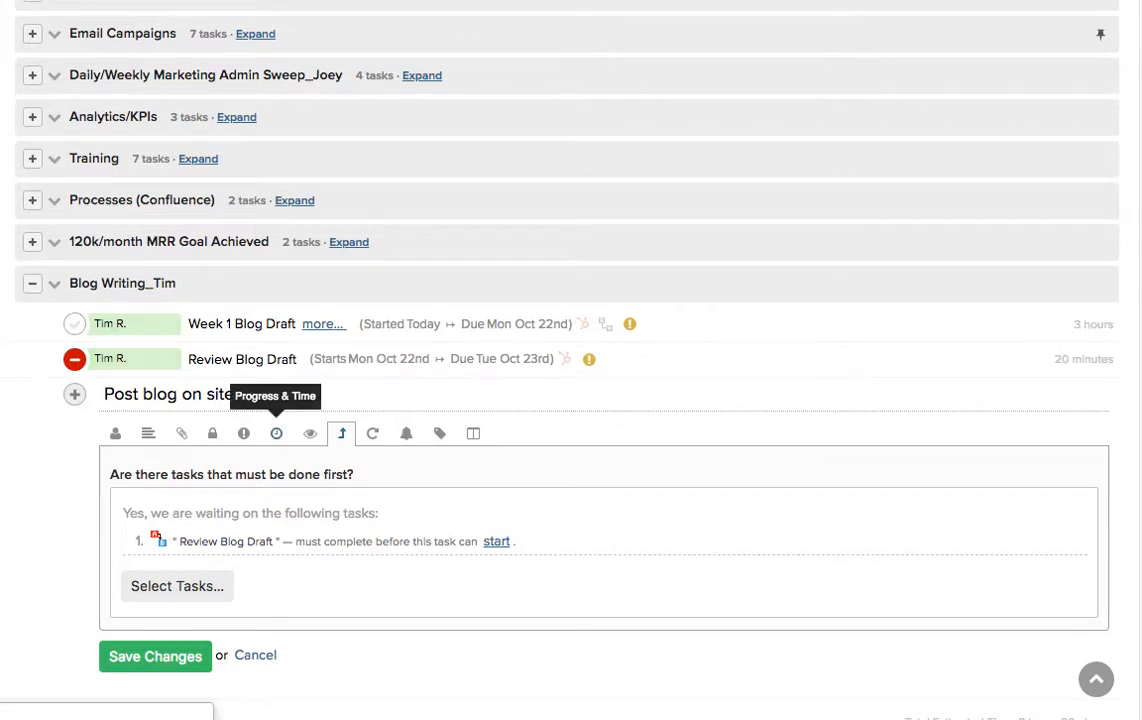
Step: Set the estimated time of the Post blog on site task to 10 minutes
{"action": "left_click", "coordinate": [276, 433]}
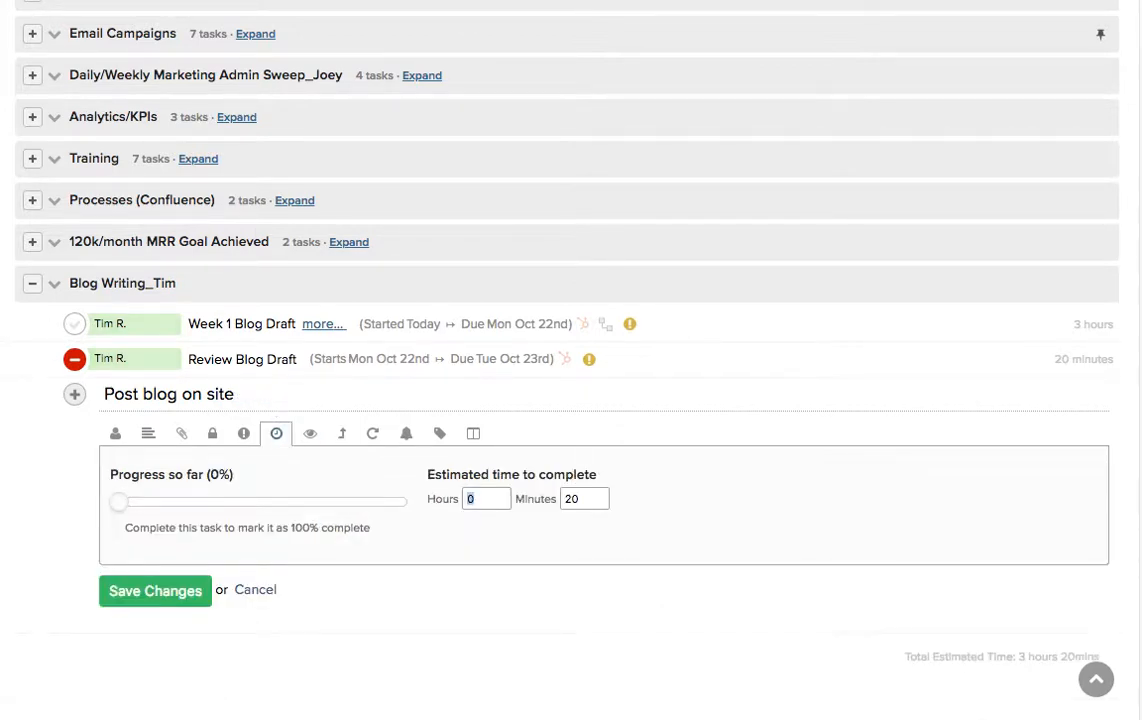
{"action": "key", "text": "Tab"}
{"action": "type", "text": "10"}
{"action": "key", "text": "Down"}
{"action": "key", "text": "Return"}
{"action": "left_click", "coordinate": [115, 433]}
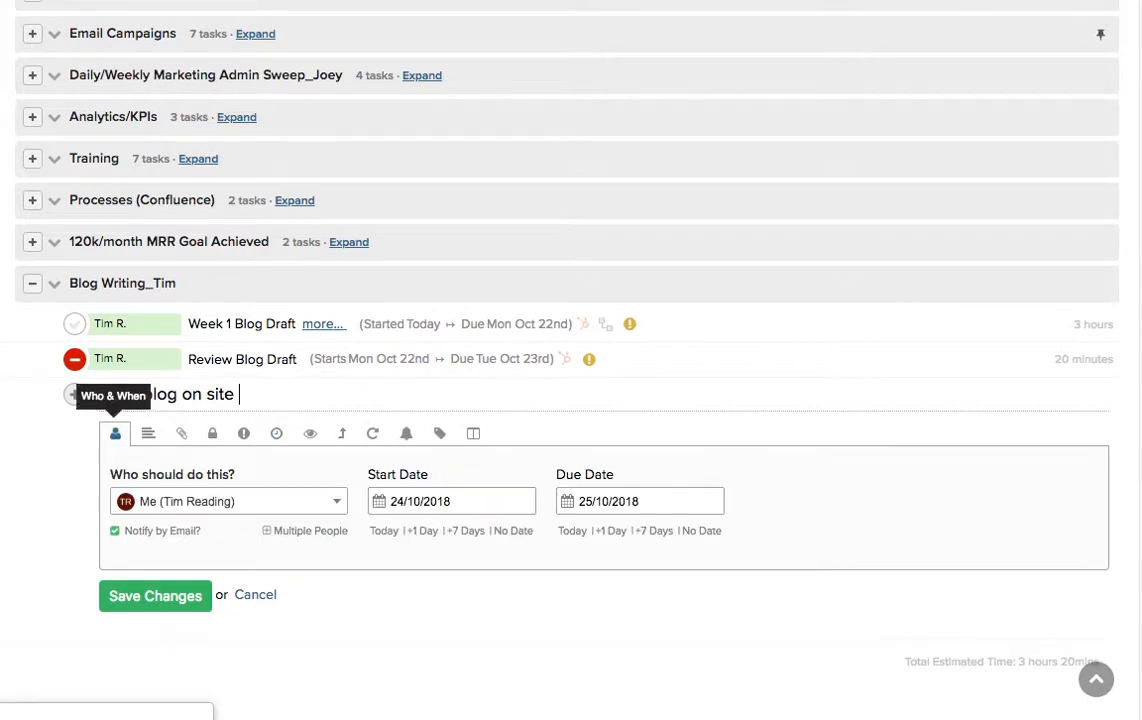
Step: Enter the description lines "- Note #1 ..." and "- note #2" for the Post blog on site task and save it
{"action": "left_click", "coordinate": [148, 433]}
{"action": "type", "text": "- Note #1 ..."}
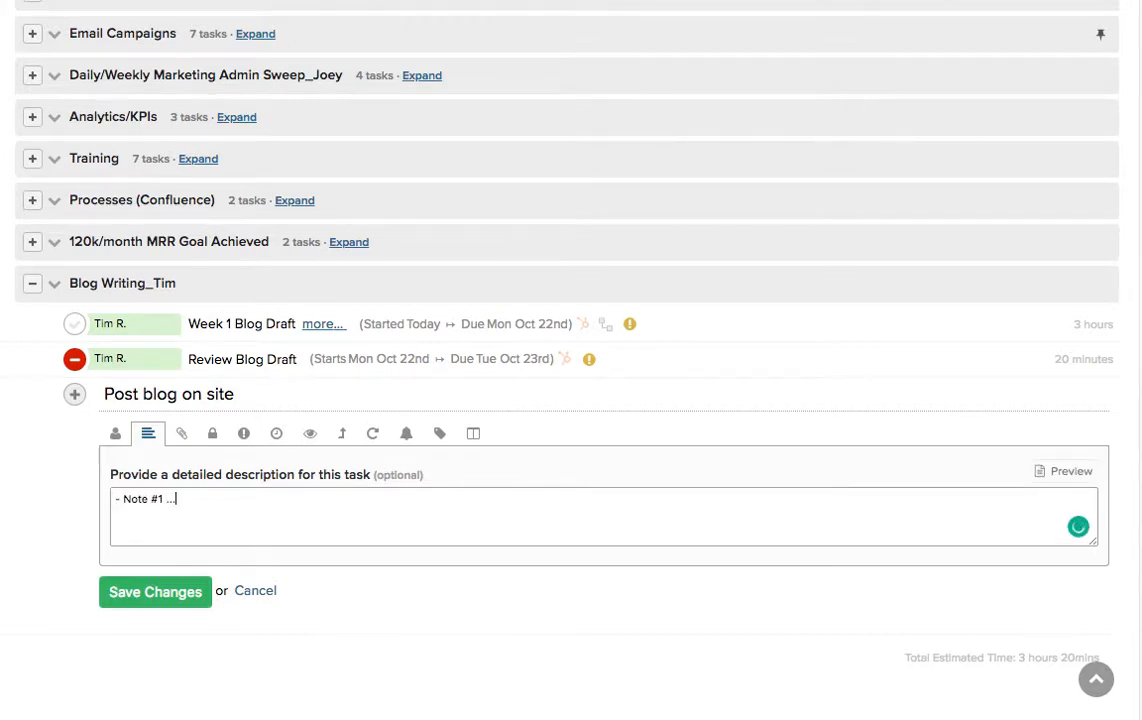
{"action": "key", "text": "Return"}
{"action": "type", "text": "- note #2"}
{"action": "left_click", "coordinate": [181, 433]}
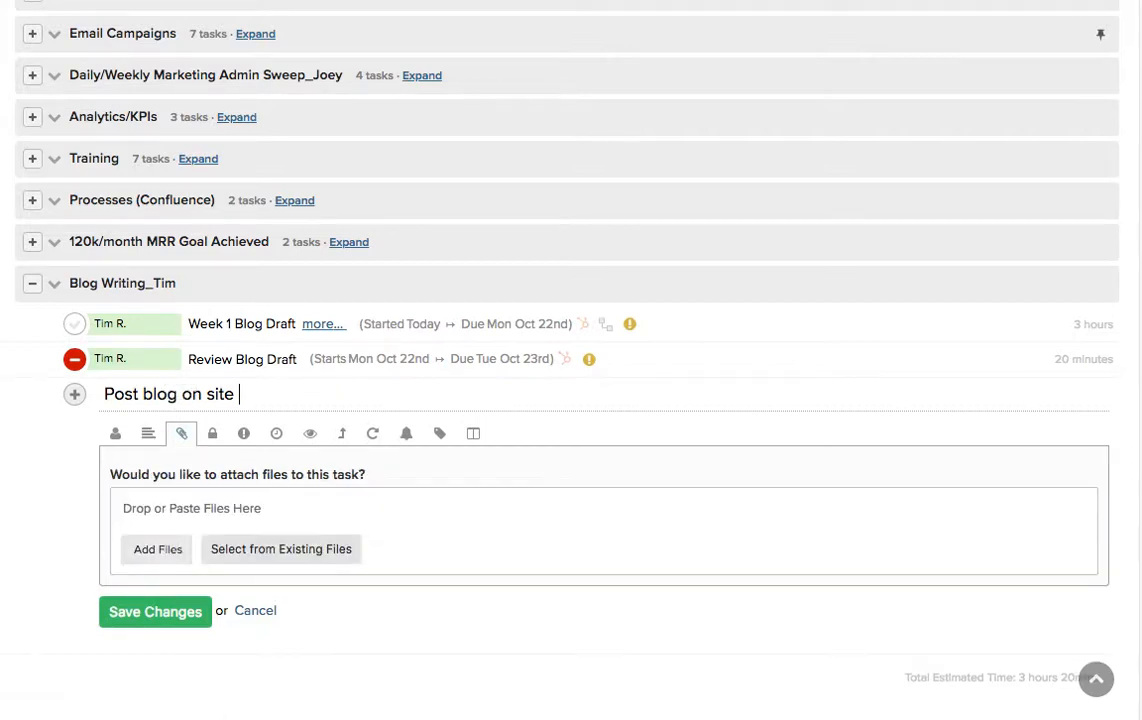
{"action": "left_click", "coordinate": [147, 433]}
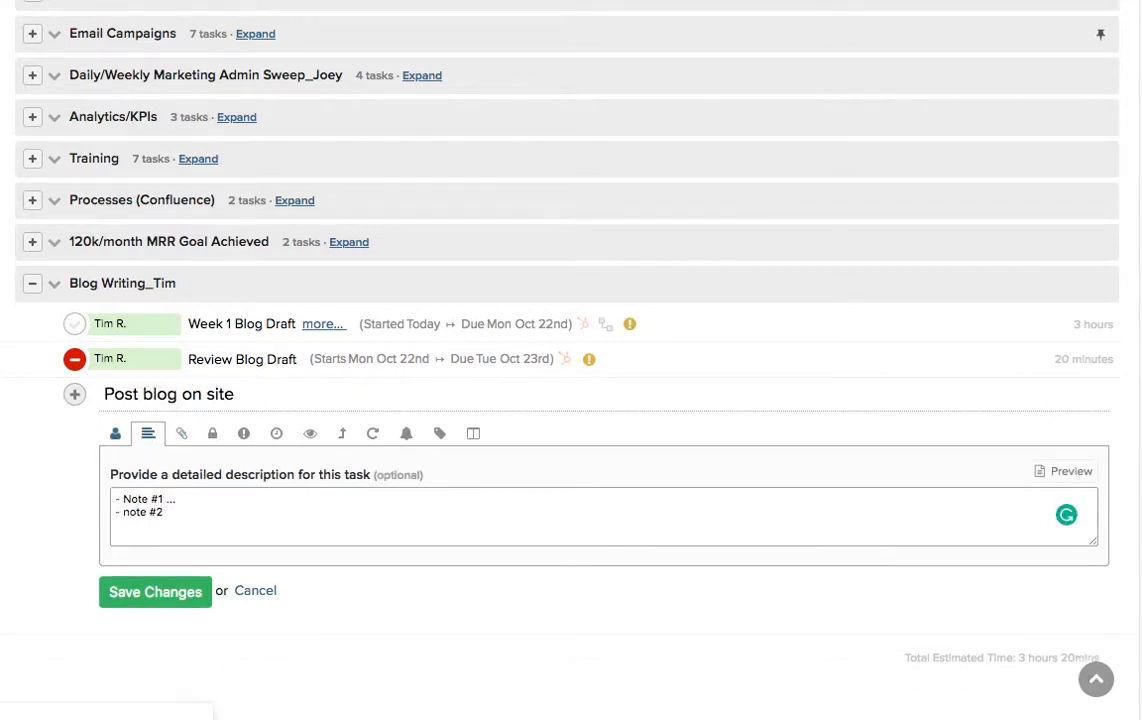
{"action": "left_click", "coordinate": [115, 433]}
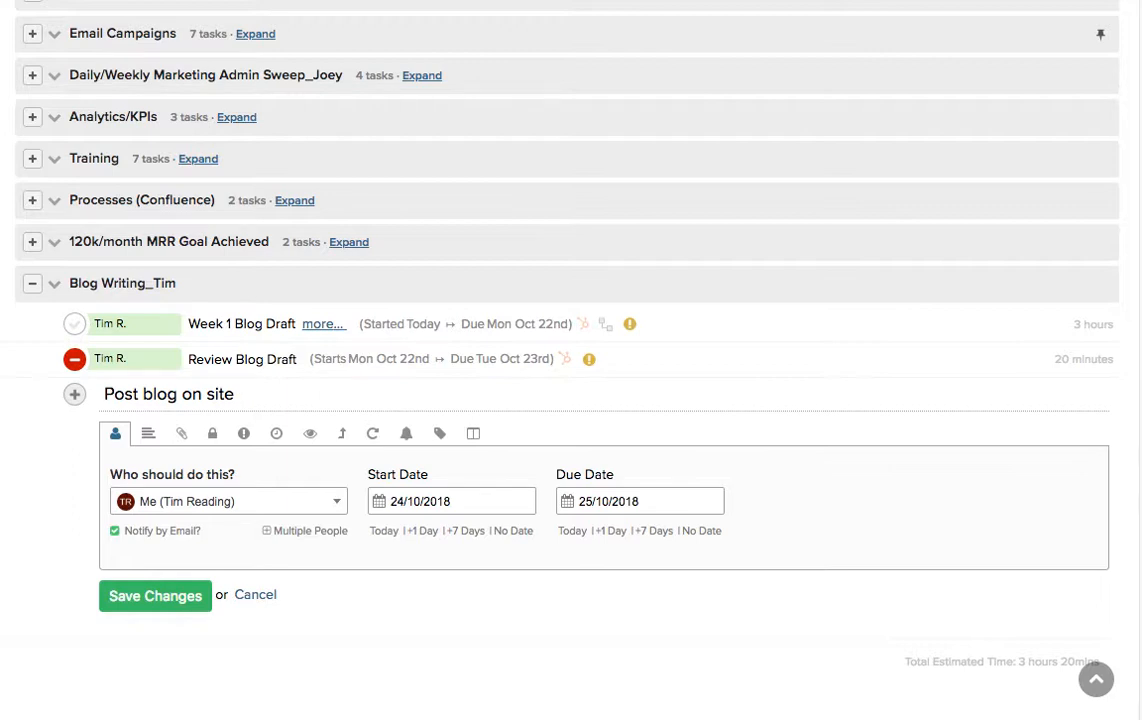
{"action": "key", "text": "Return"}
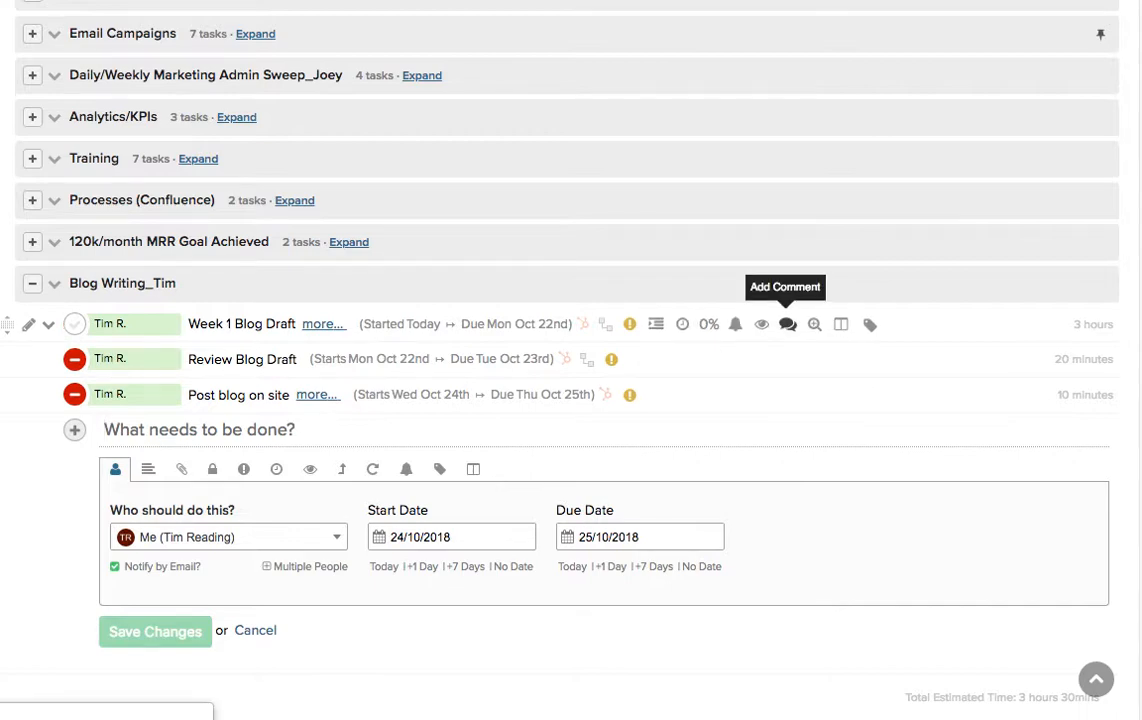
Step: Start a comment on the Week 1 Blog Draft task reading "See draft here"
{"action": "left_click", "coordinate": [787, 324]}
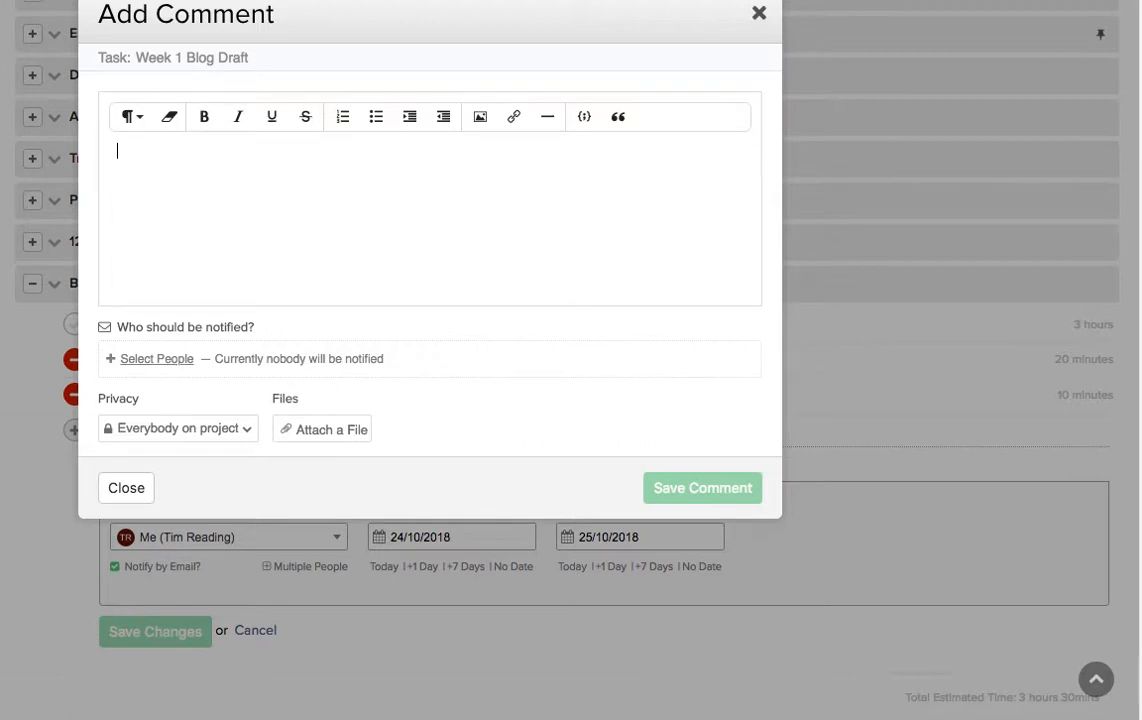
{"action": "type", "text": "See draft here"}
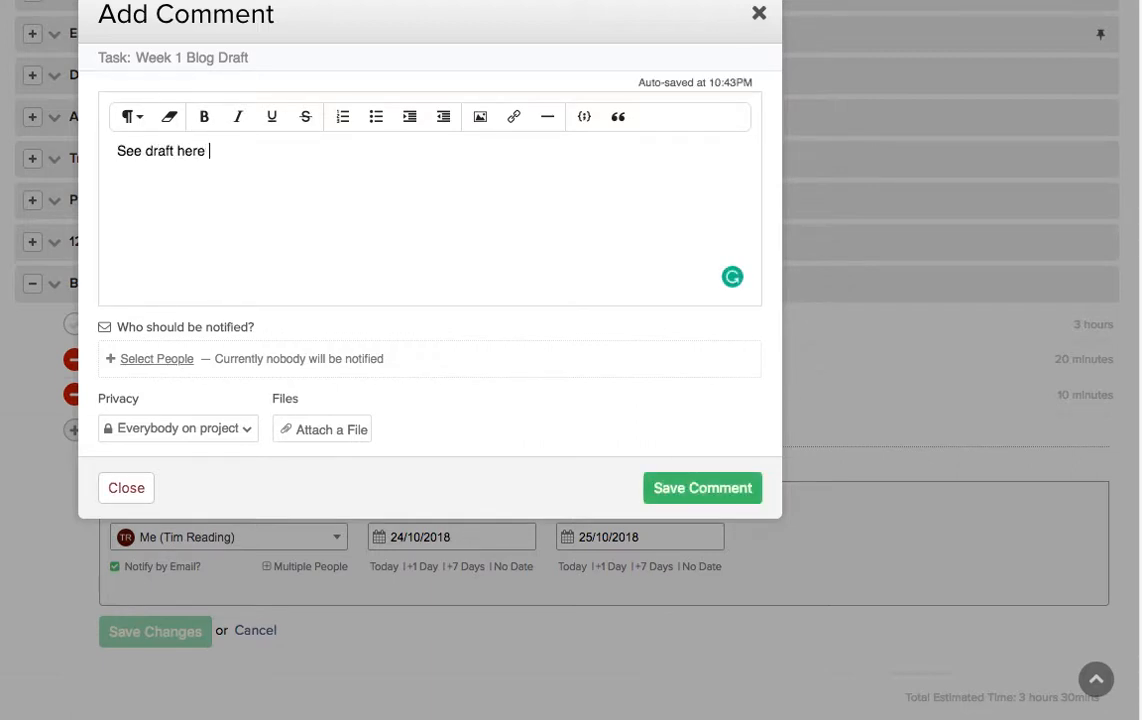
{"action": "left_click_drag", "start_coordinate": [117, 151], "coordinate": [209, 151]}
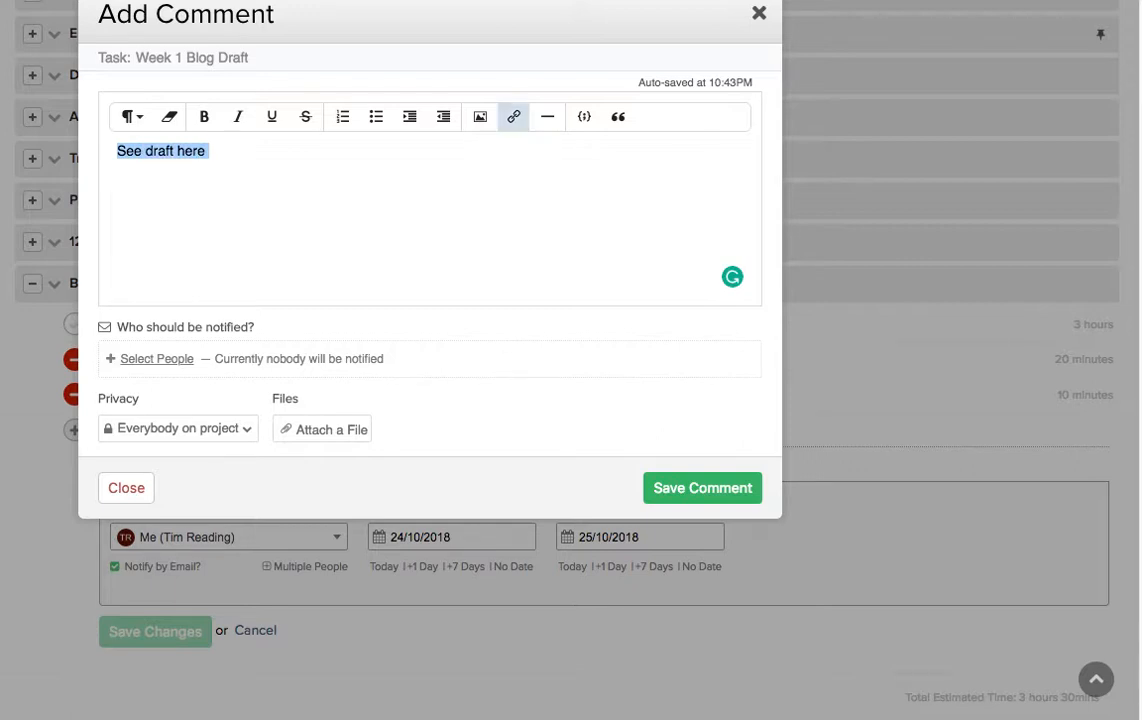
{"action": "left_click", "coordinate": [513, 116]}
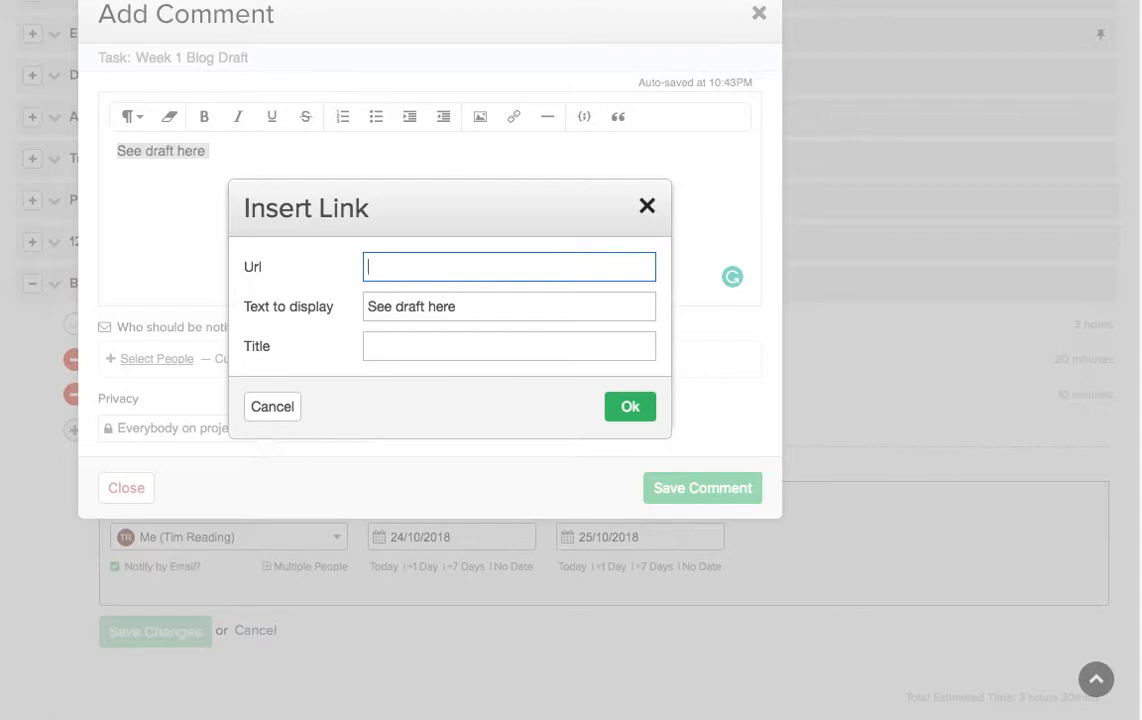
{"action": "left_click", "coordinate": [647, 206]}
{"action": "left_click", "coordinate": [210, 151]}
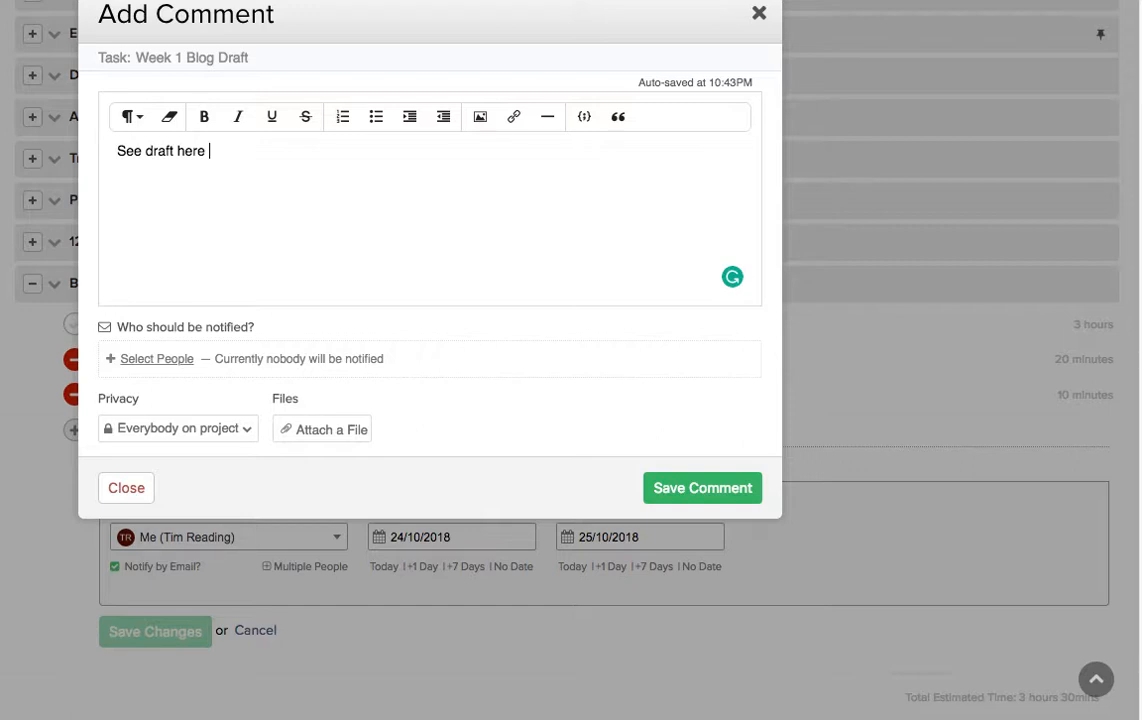
{"action": "left_click_drag", "start_coordinate": [117, 151], "coordinate": [210, 151]}
{"action": "left_click_drag", "start_coordinate": [205, 151], "coordinate": [197, 151]}
{"action": "left_click", "coordinate": [157, 359]}
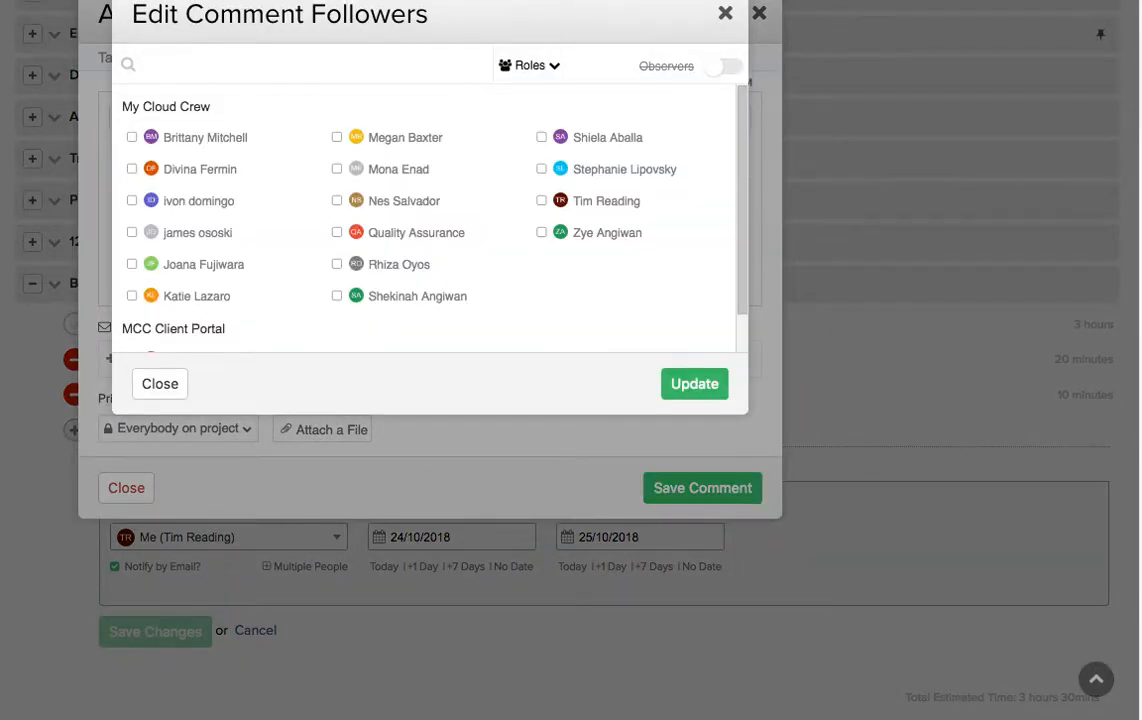
{"action": "left_click", "coordinate": [725, 13]}
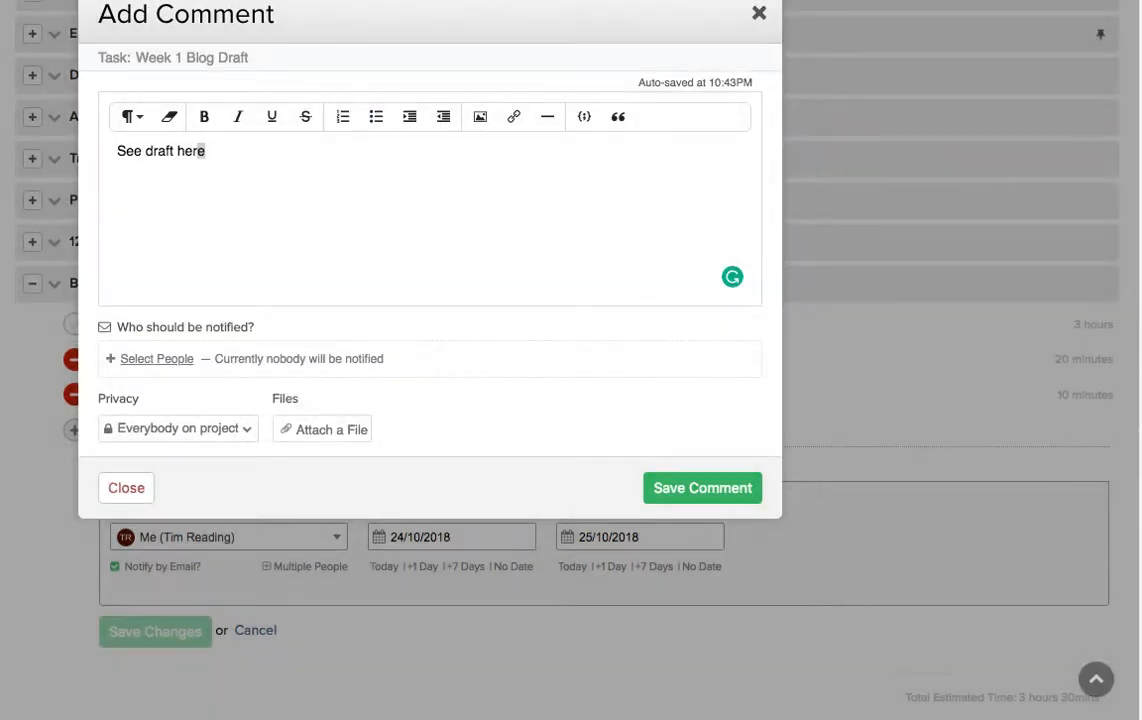
{"action": "left_click", "coordinate": [703, 488]}
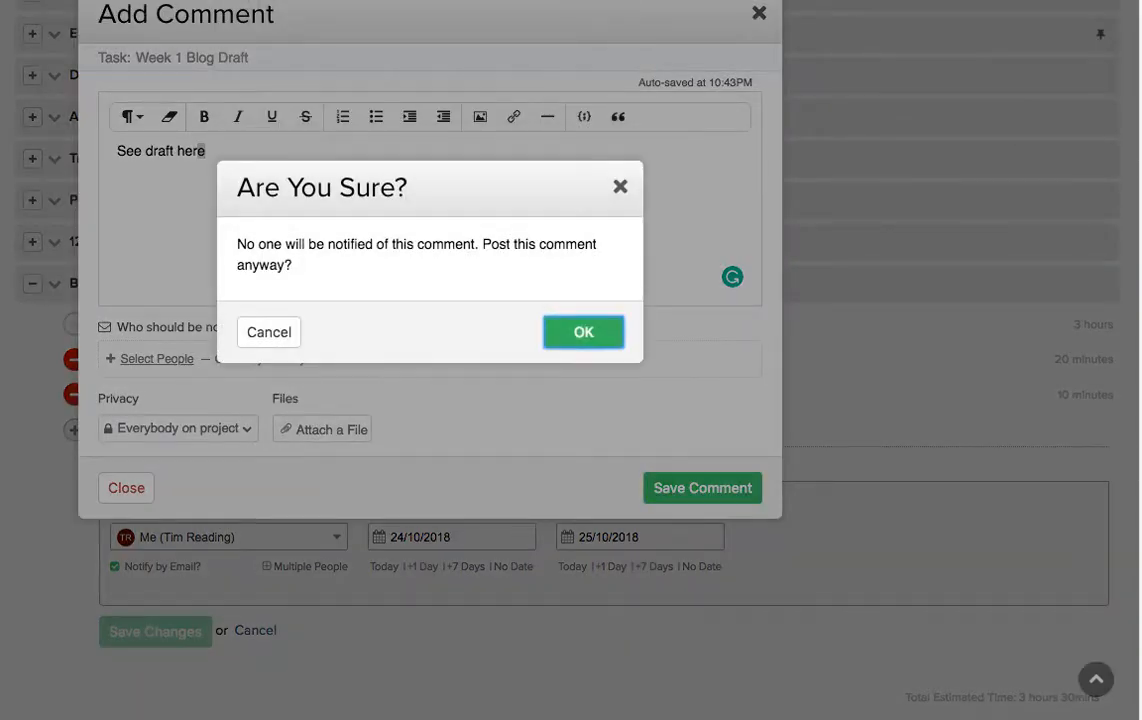
{"action": "left_click", "coordinate": [269, 332]}
{"action": "left_click", "coordinate": [210, 151]}
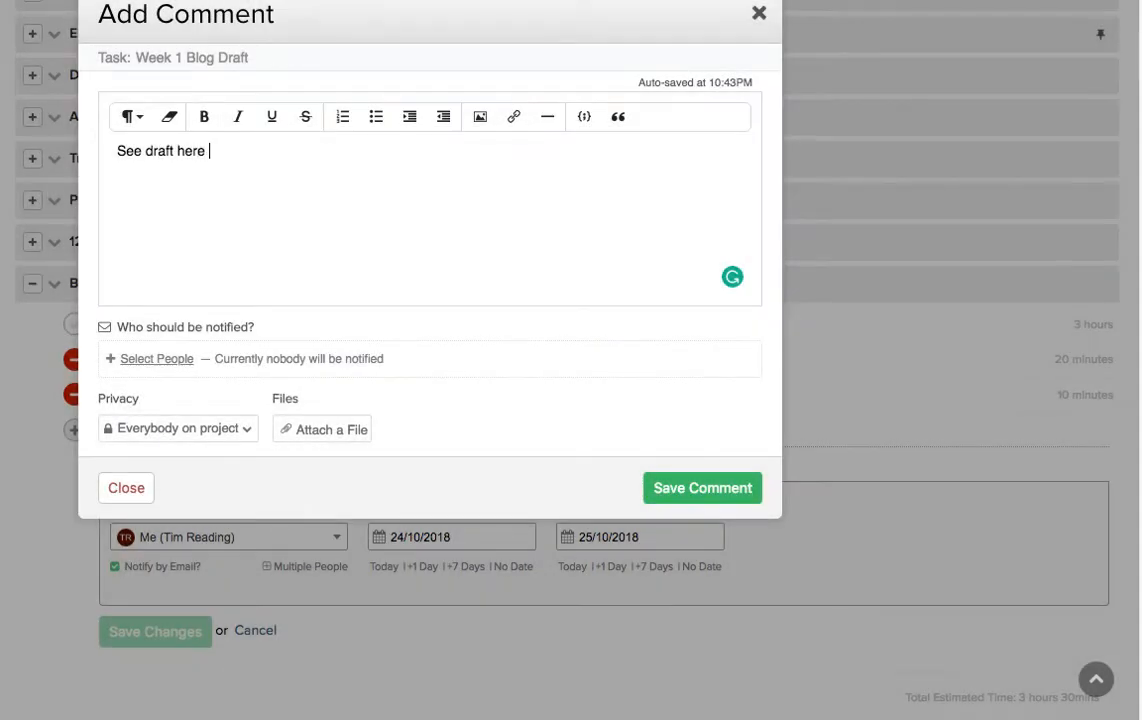
Step: Add yourself as the only person notified of the "See draft here" comment and post it on the Week 1 Blog Draft task
{"action": "left_click", "coordinate": [157, 359]}
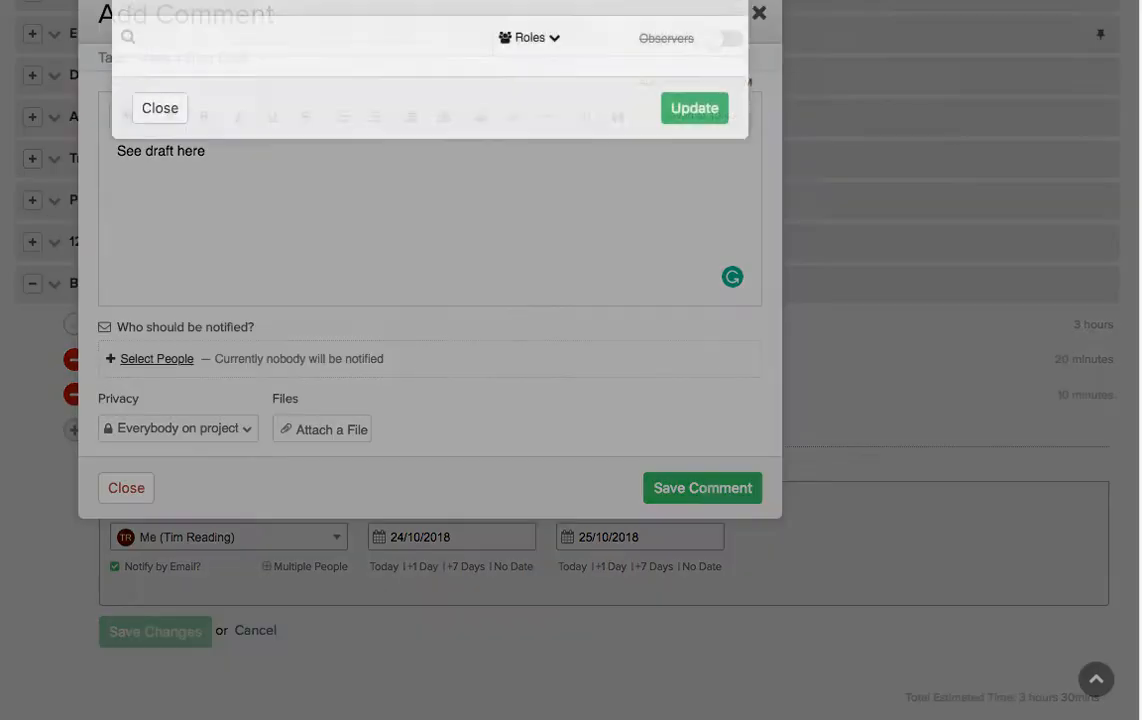
{"action": "left_click", "coordinate": [541, 200]}
{"action": "left_click", "coordinate": [692, 405]}
{"action": "left_click", "coordinate": [703, 488]}
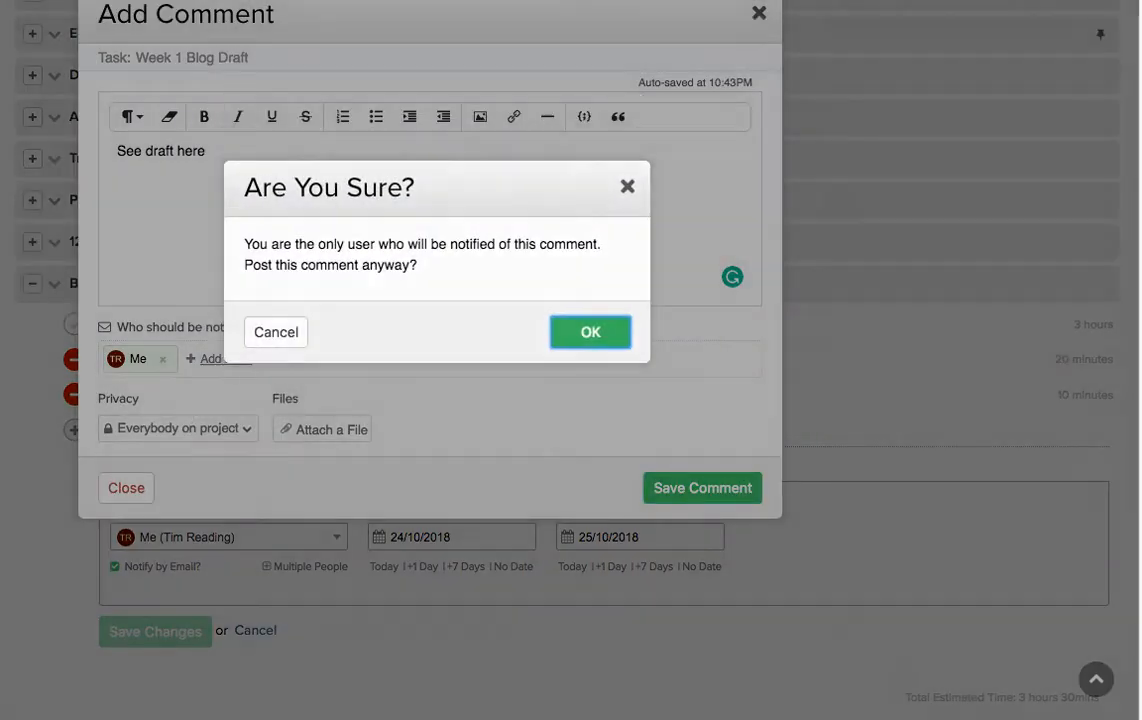
{"action": "key", "text": "Return"}
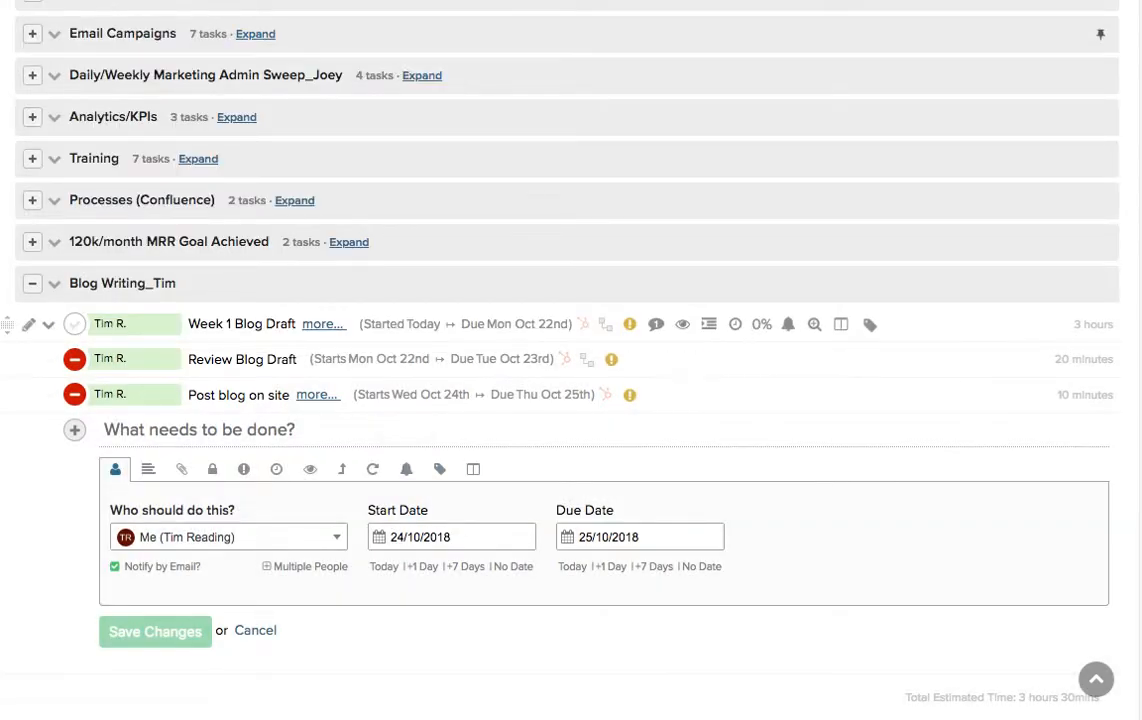
Step: Reply to the "See draft here" comment with the lines "Got it" and "Change the following:"
{"action": "mouse_move", "coordinate": [656, 324]}
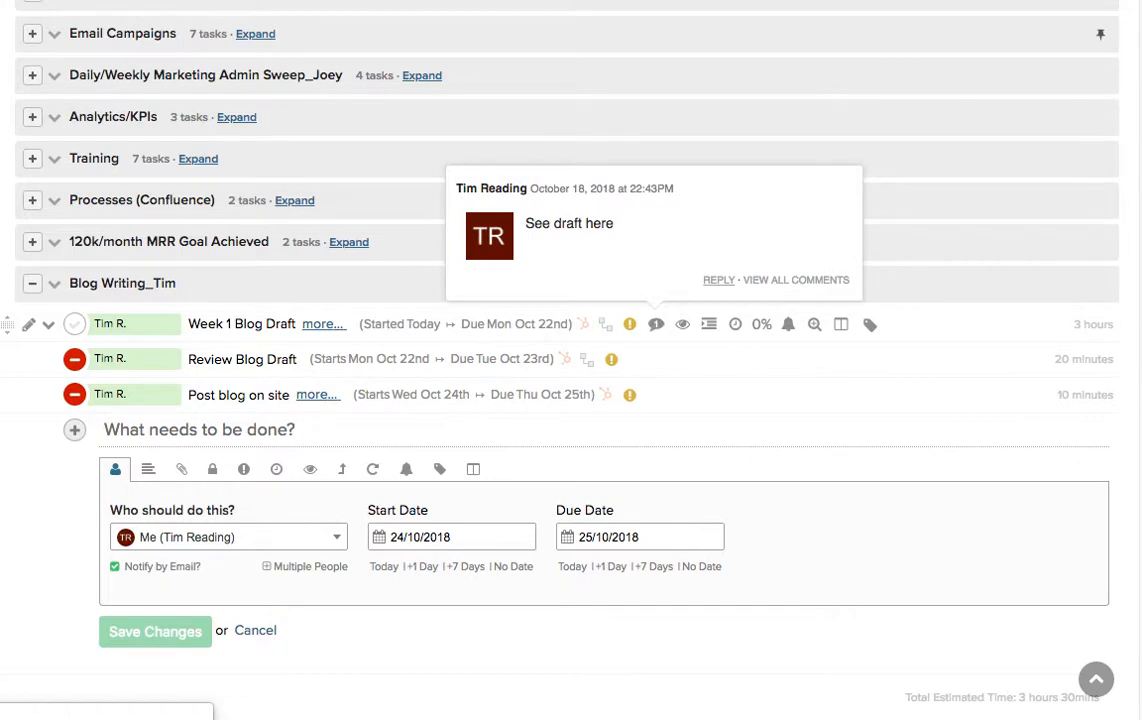
{"action": "left_click", "coordinate": [718, 280]}
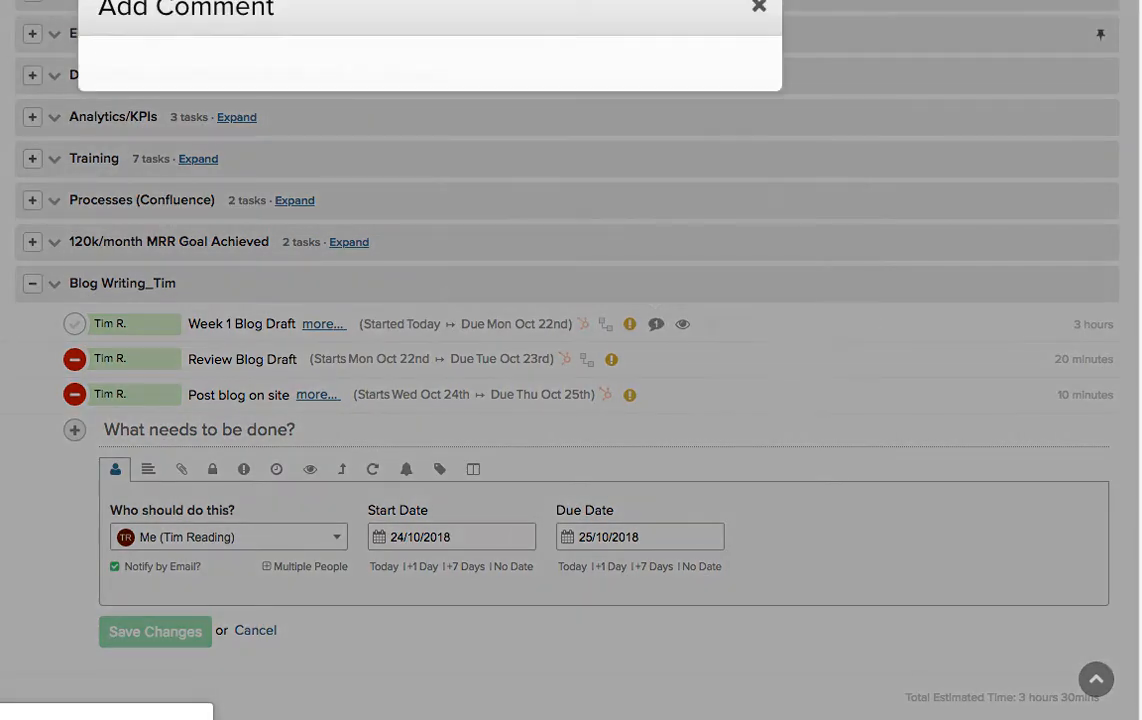
{"action": "type", "text": "Got it"}
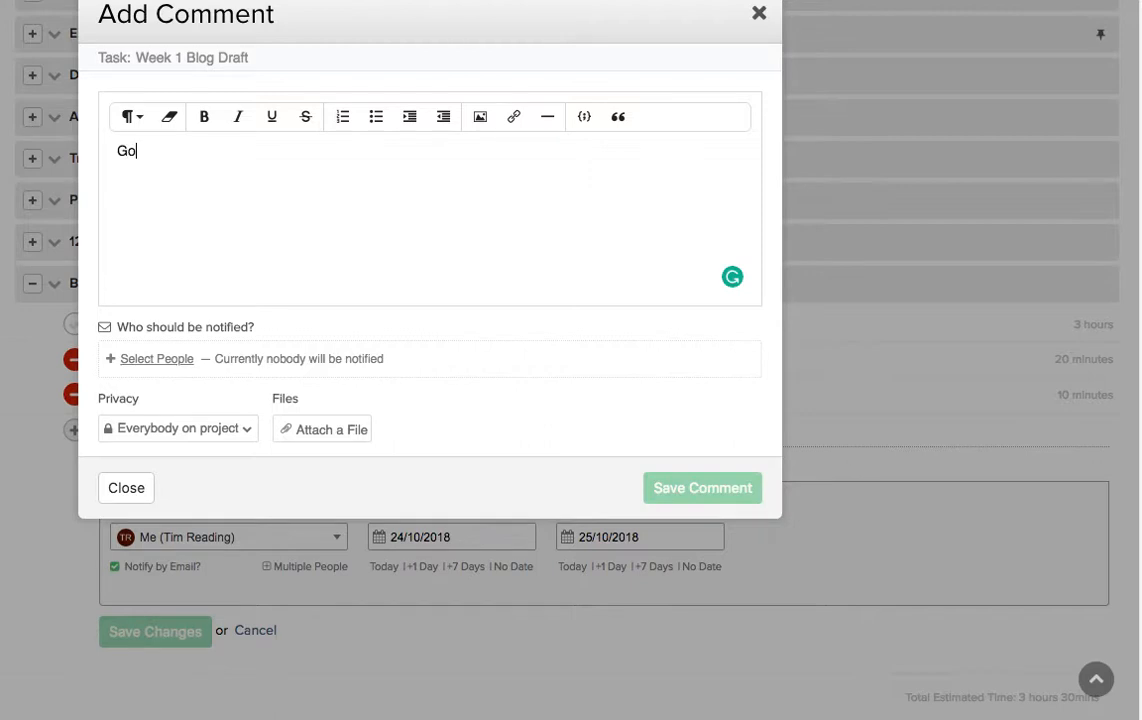
{"action": "key", "text": "Return"}
{"action": "type", "text": "Change the"}
{"action": "key", "text": "BackSpace"}
{"action": "key", "text": "BackSpace"}
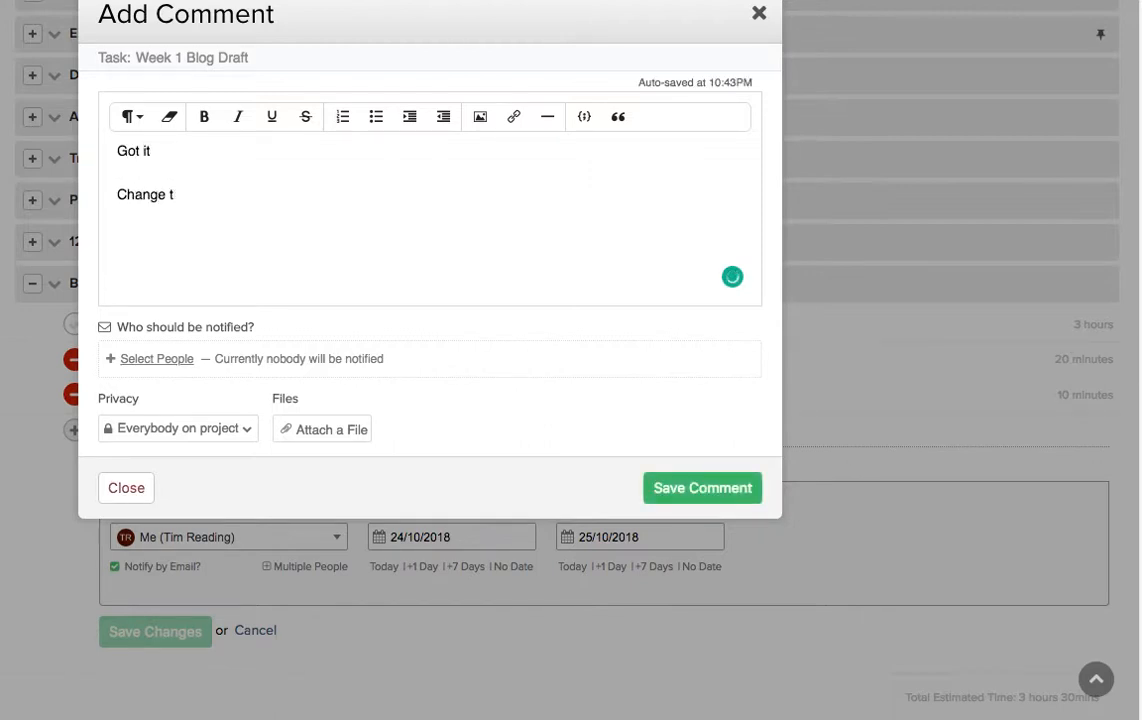
{"action": "type", "text": "hew"}
{"action": "key", "text": "BackSpace"}
{"action": "type", "text": "following"}
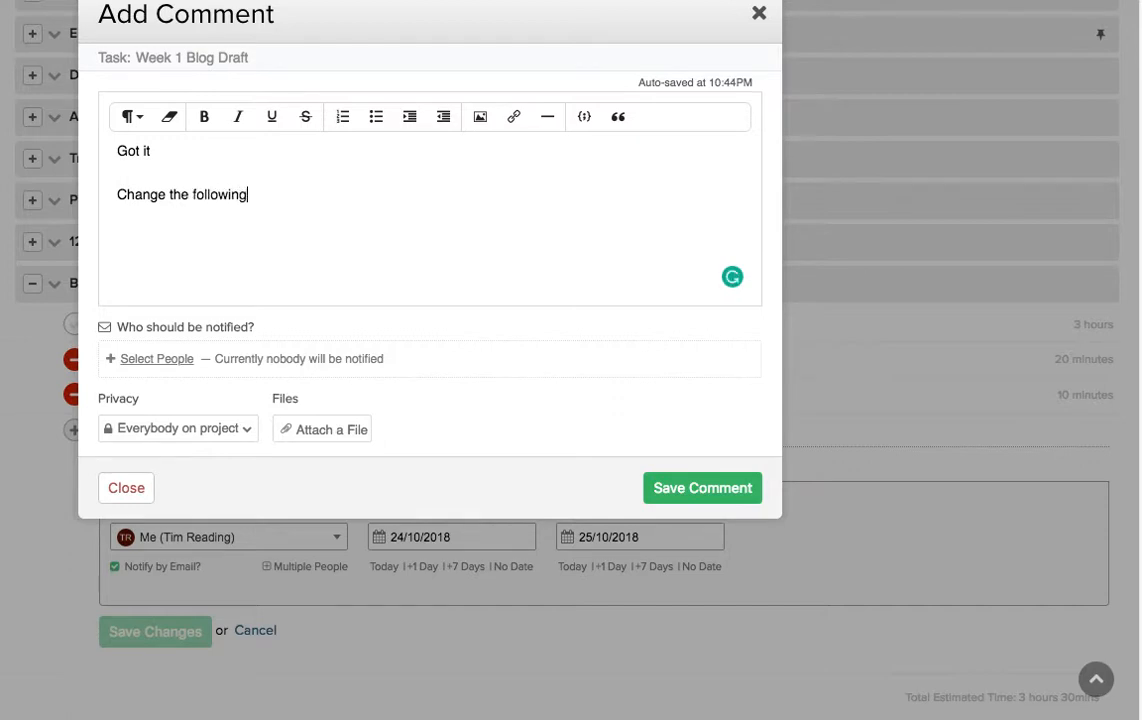
{"action": "type", "text": ":"}
{"action": "key", "text": "Return"}
Step: Add a numbered list of three dotted placeholder items to the reply and post it without notifying anyone
{"action": "left_click", "coordinate": [342, 116]}
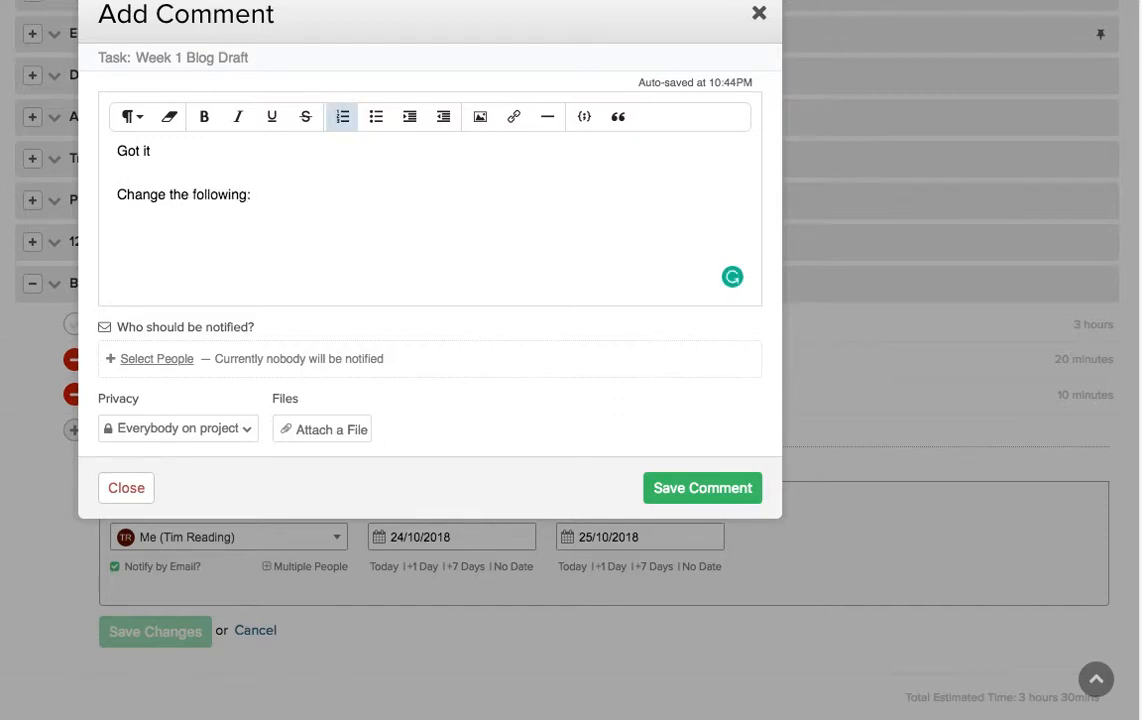
{"action": "type", "text": "..."}
{"action": "key", "text": "Return"}
{"action": "type", "text": "..."}
{"action": "key", "text": "Return"}
{"action": "type", "text": ".."}
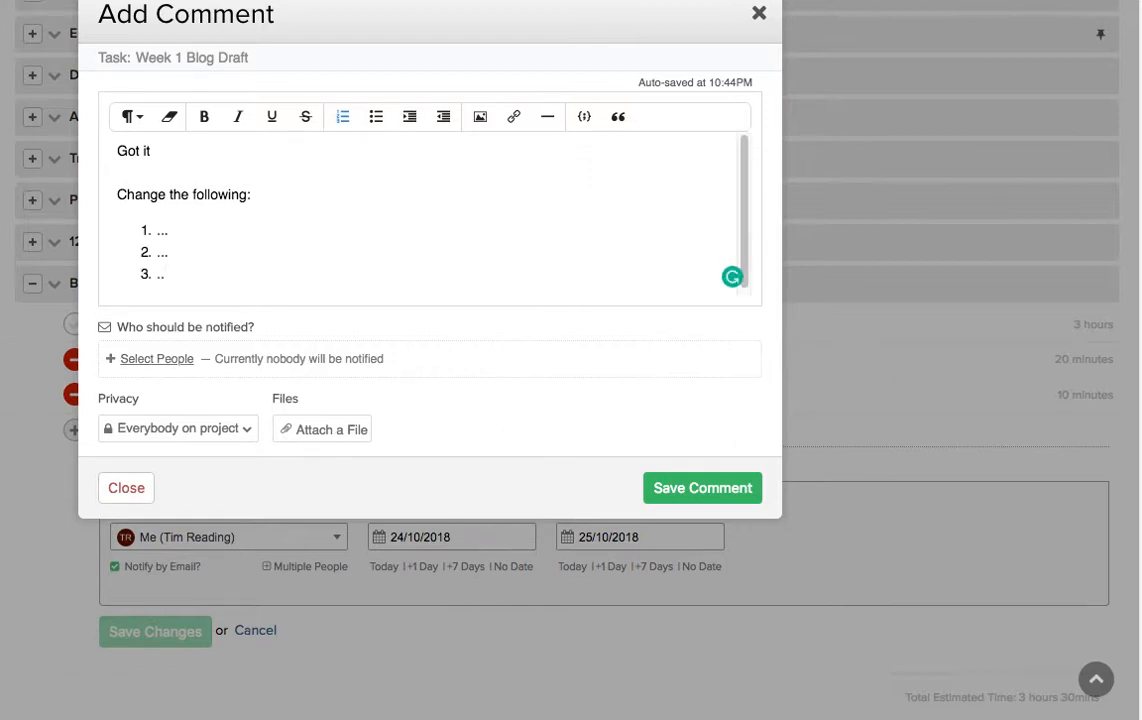
{"action": "left_click", "coordinate": [702, 488]}
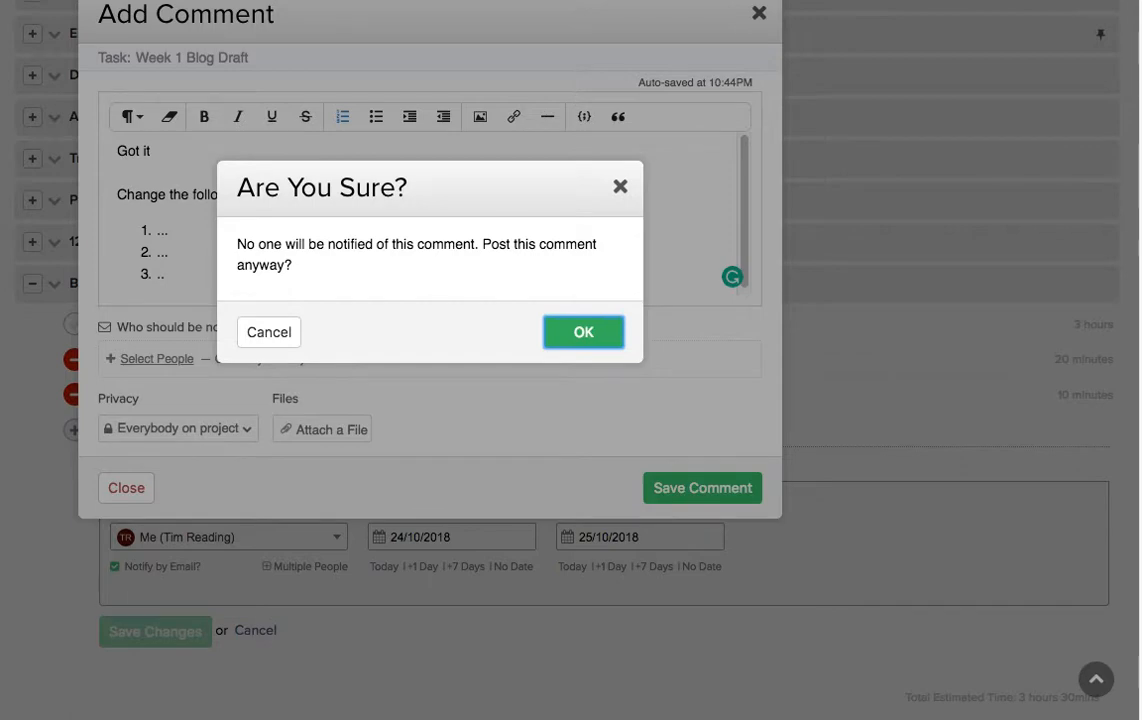
{"action": "key", "text": "Return"}
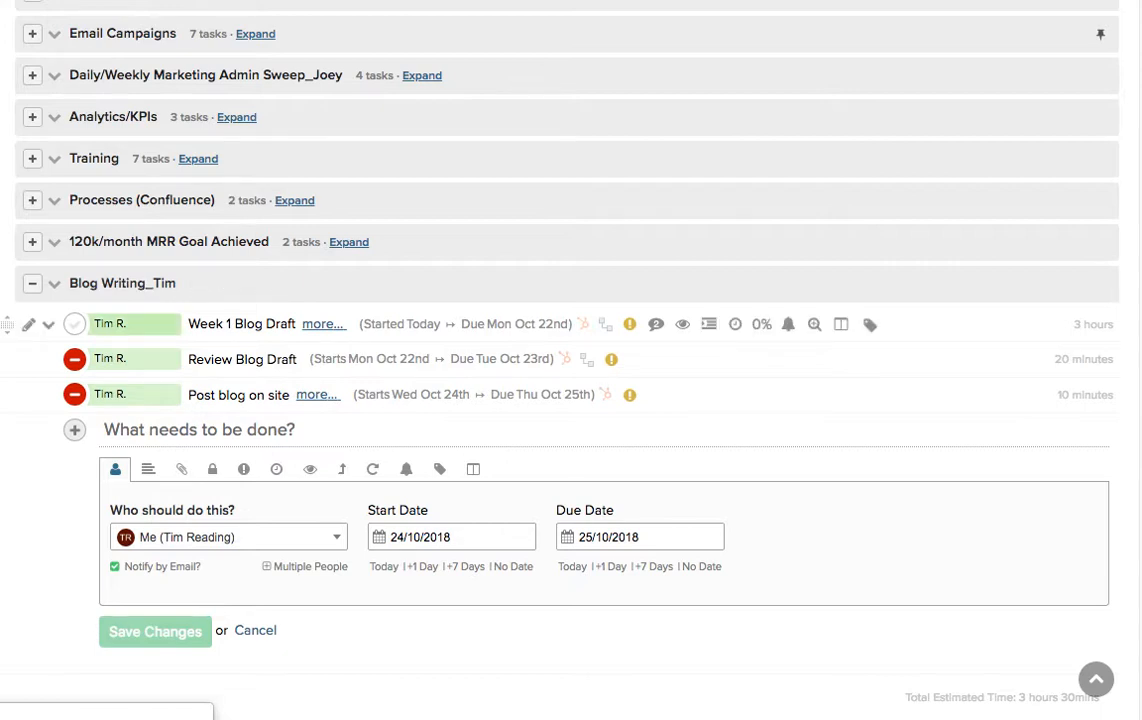
Step: Mark the Week 1 Blog Draft task as complete
{"action": "left_click", "coordinate": [75, 324]}
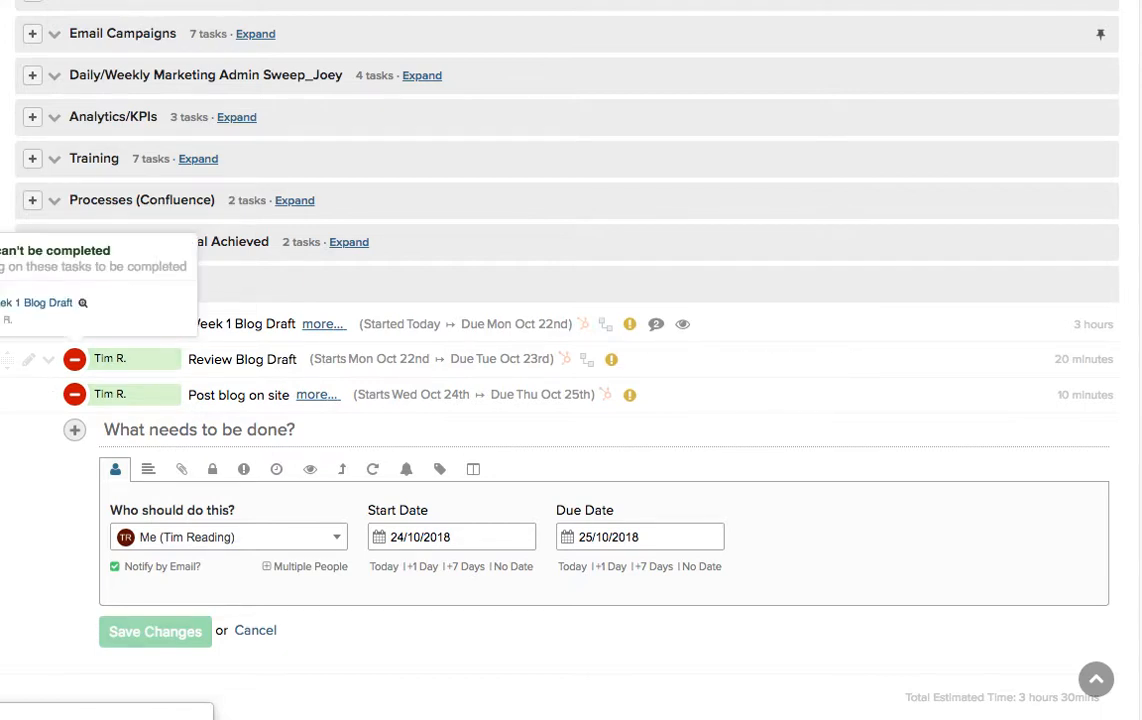
{"action": "left_click", "coordinate": [75, 324]}
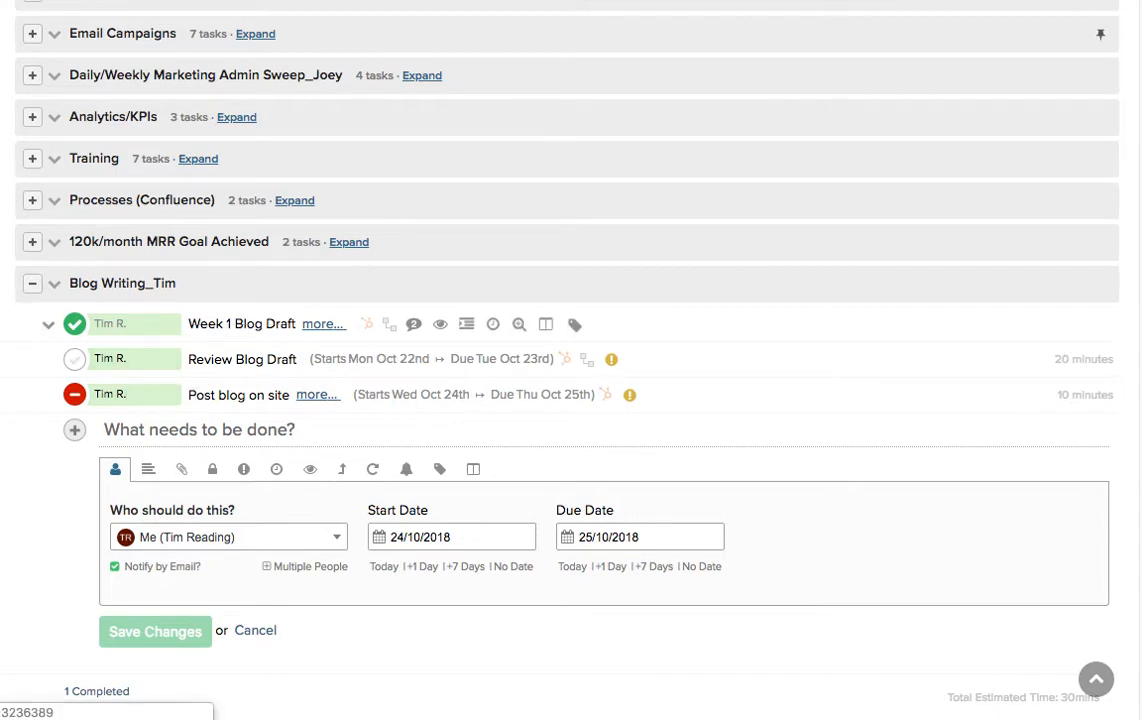
Step: View the time logging form for the Review Blog Draft task and close it without logging any time
{"action": "left_click", "coordinate": [663, 359]}
{"action": "left_click", "coordinate": [530, 277]}
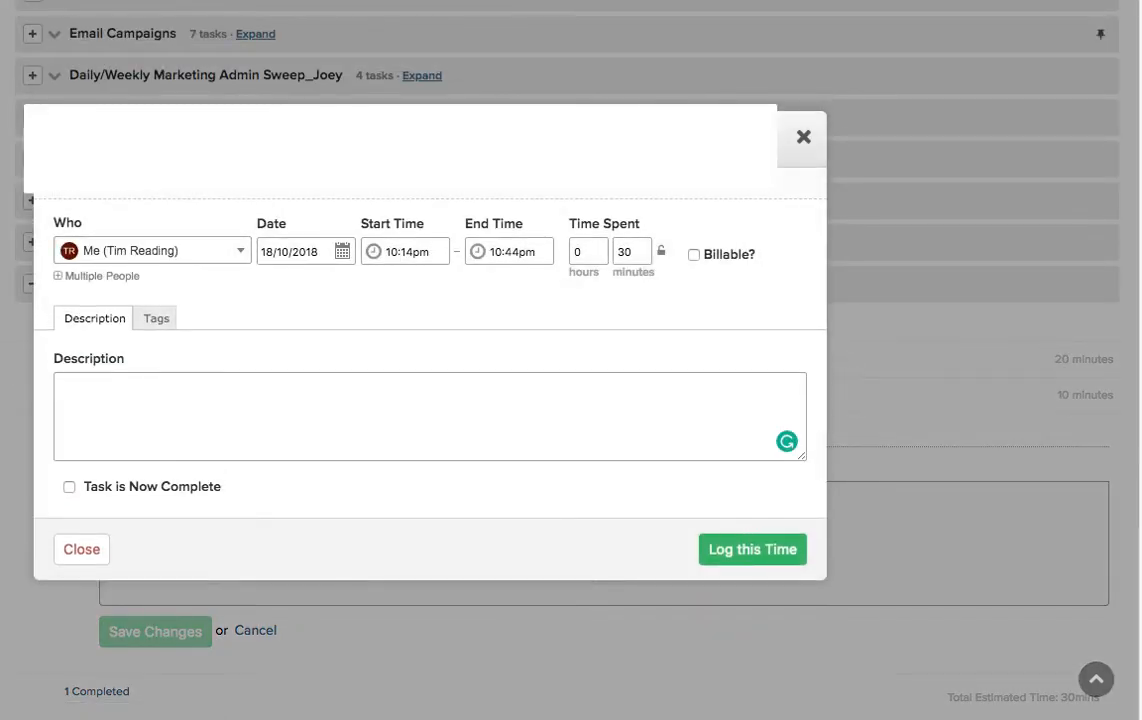
{"action": "left_click", "coordinate": [803, 126]}
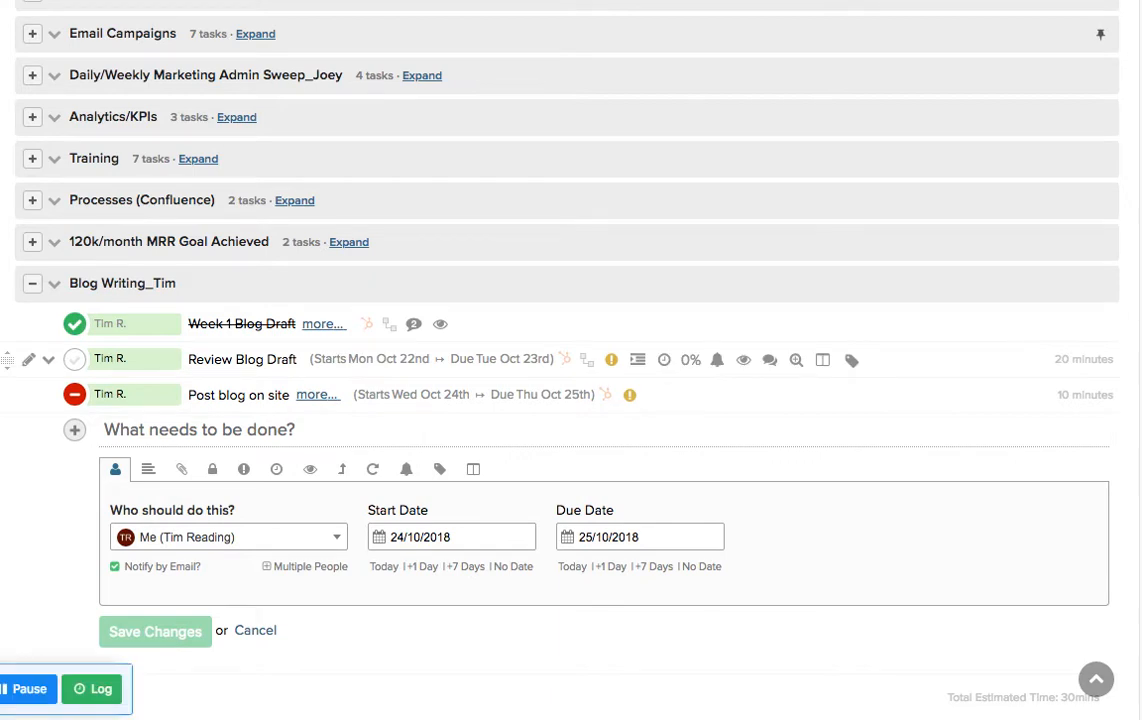
Step: Pause the running task timer
{"action": "mouse_move", "coordinate": [431, 359]}
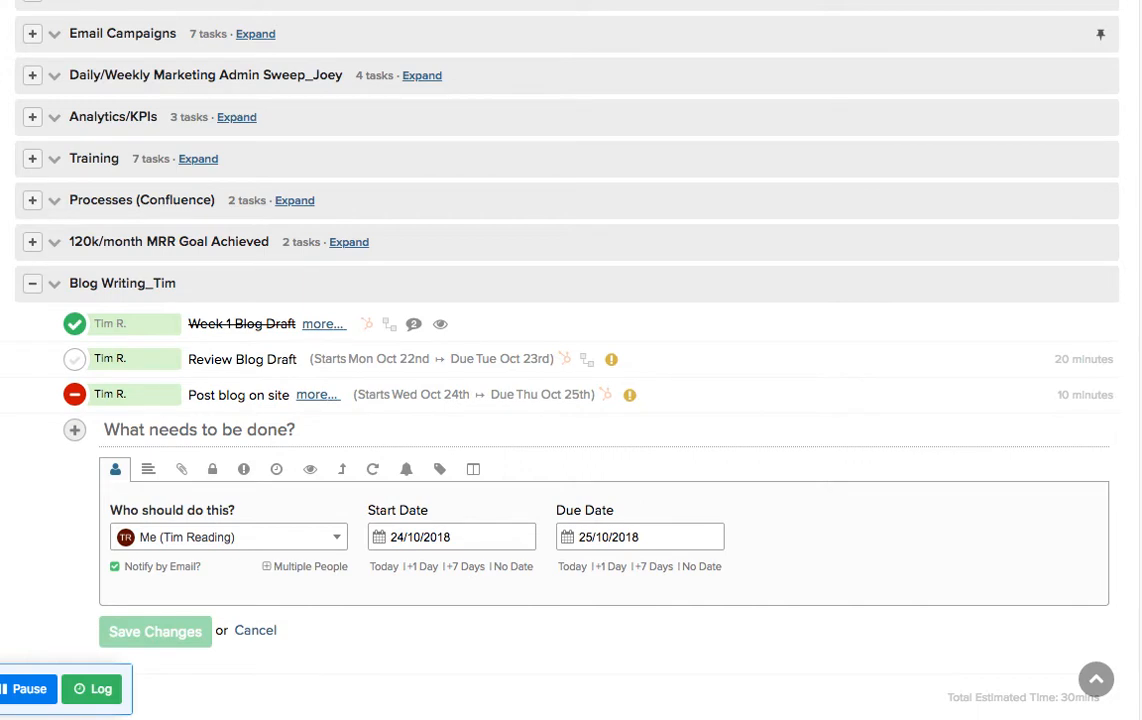
{"action": "left_click", "coordinate": [28, 689]}
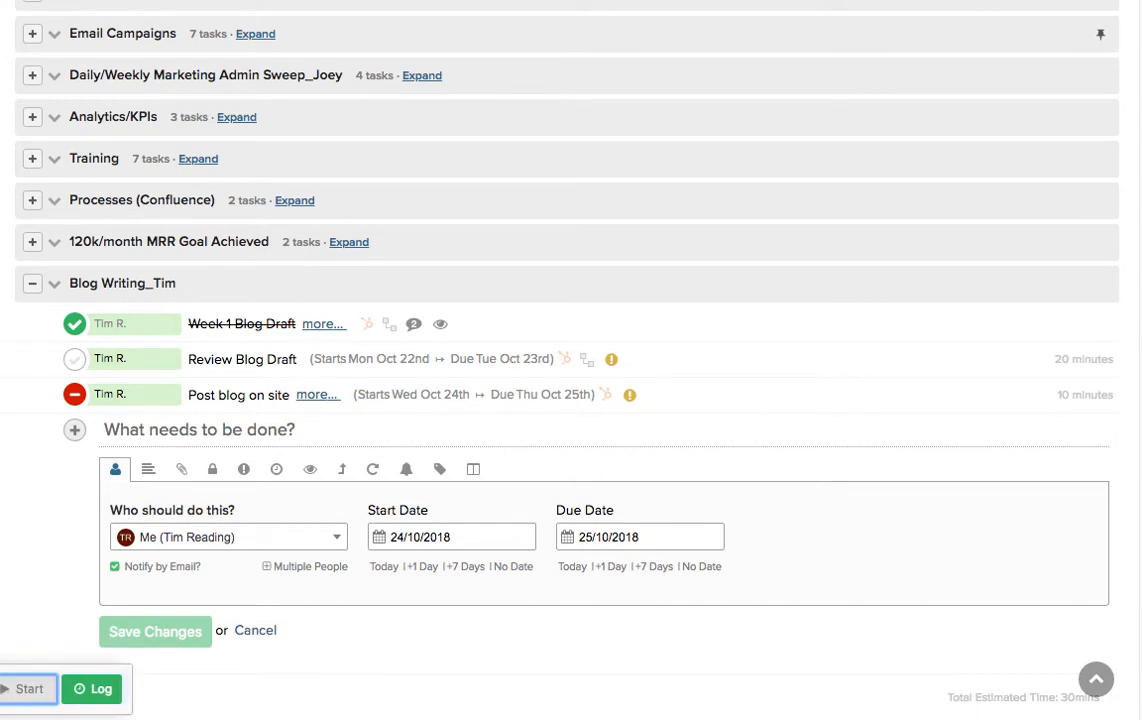